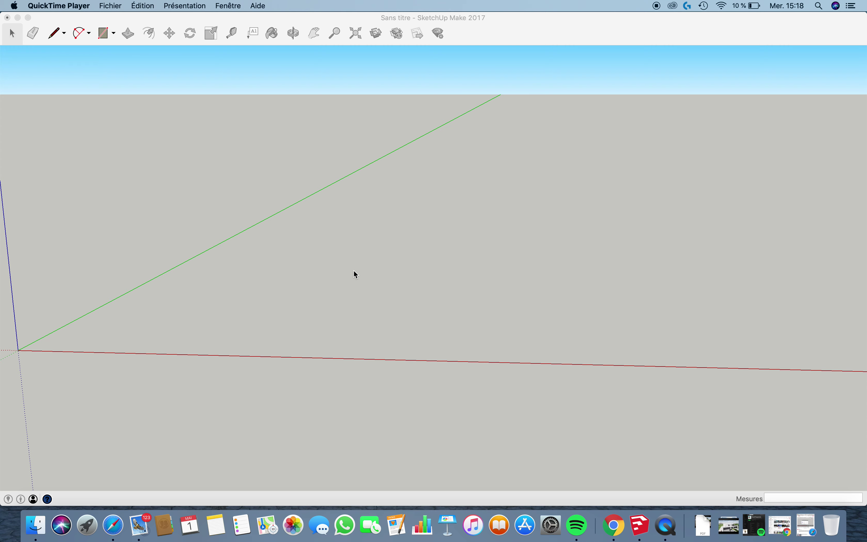
- Draw a flat rectangle on the ground starting at the origin
click(102, 33)
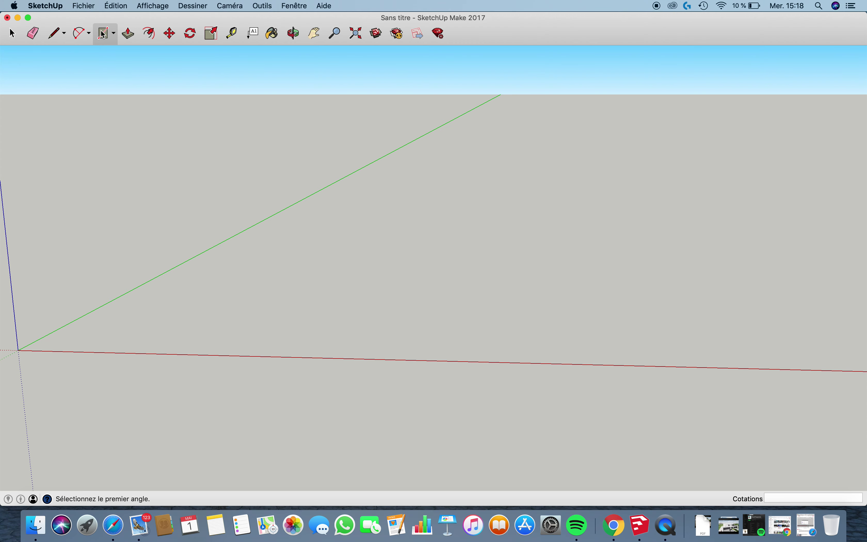
mouse_move(188, 296)
middle_down()
mouse_move(261, 296)
mouse_move(261, 323)
middle_up()
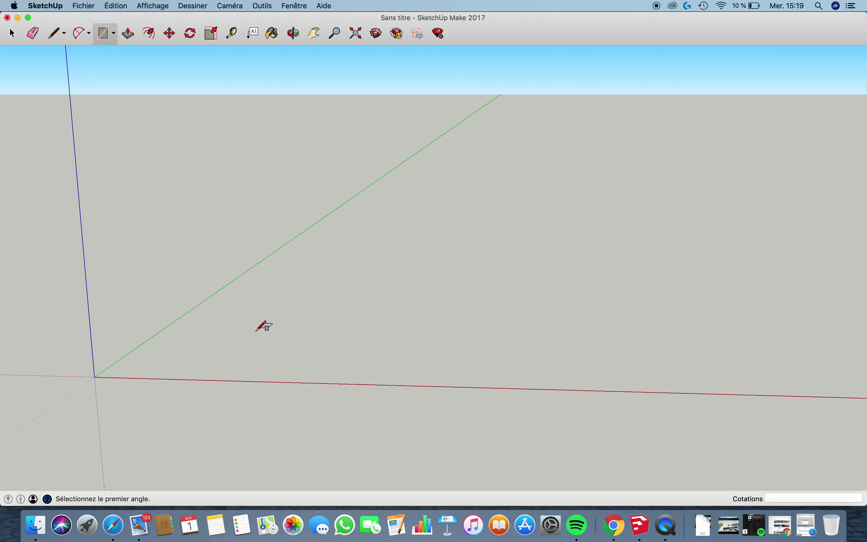
click(95, 377)
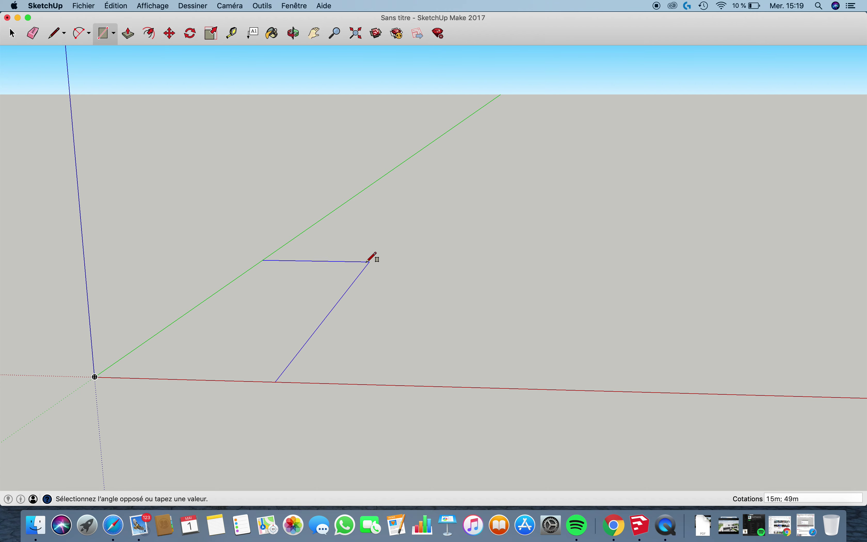
click(297, 289)
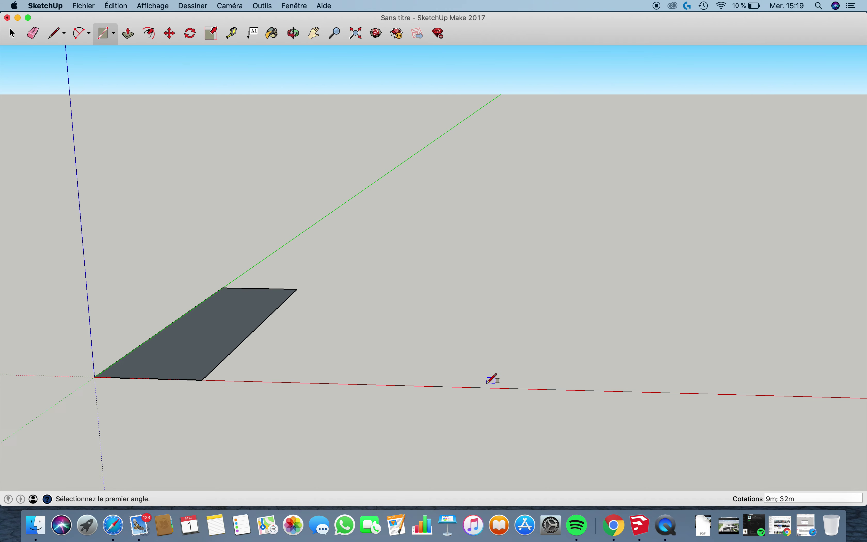
- Draw a second ground rectangle further to the right
click(508, 355)
click(597, 298)
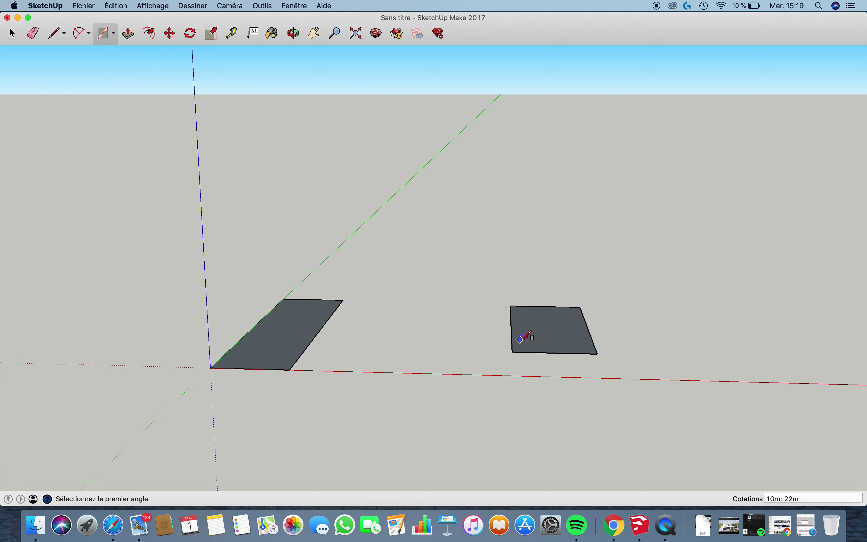
middle_drag(519, 339, 487, 340)
click(128, 34)
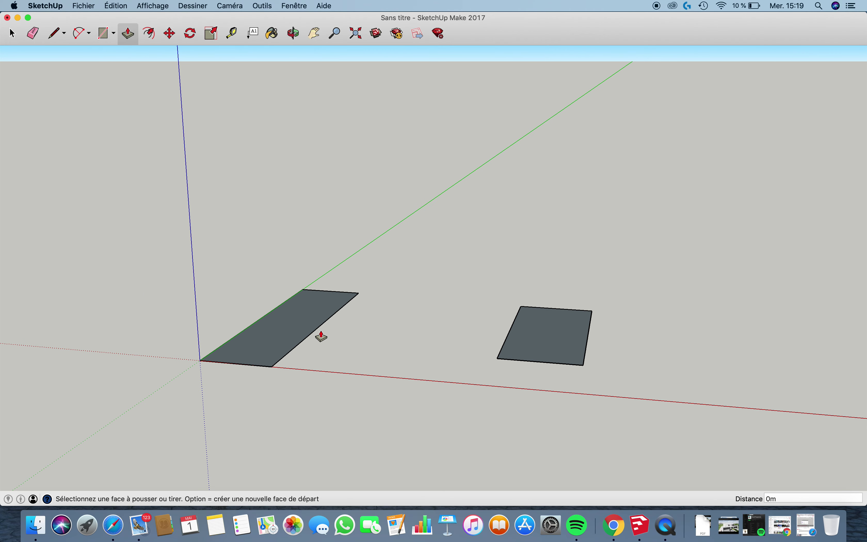
- Push/Pull both rectangles up into boxes, the right one 5m tall
drag(317, 333, 310, 250)
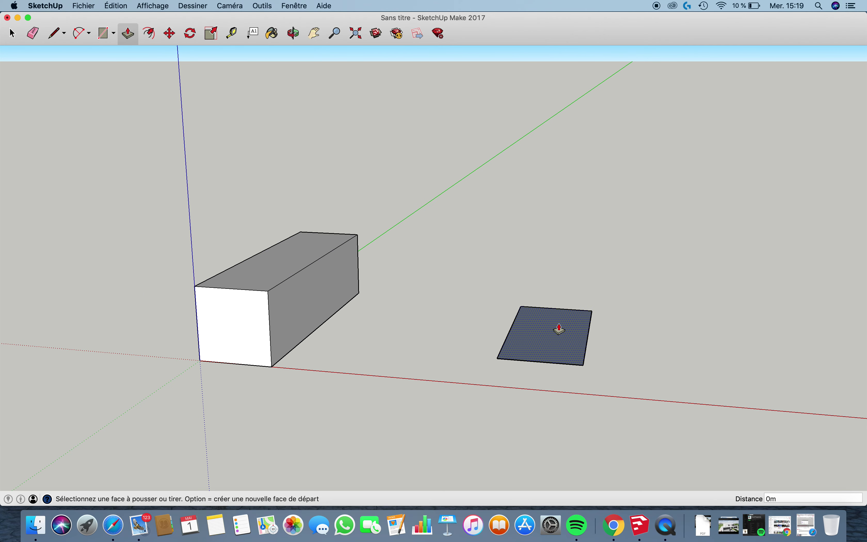
drag(560, 329, 552, 294)
mouse_move(552, 294)
middle_down()
mouse_move(375, 304)
mouse_move(329, 366)
middle_up()
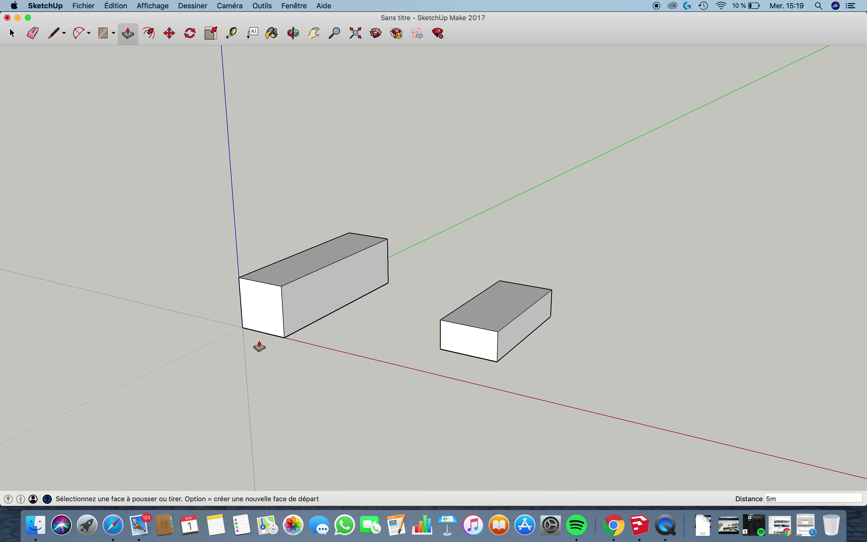
middle_drag(402, 292, 440, 337)
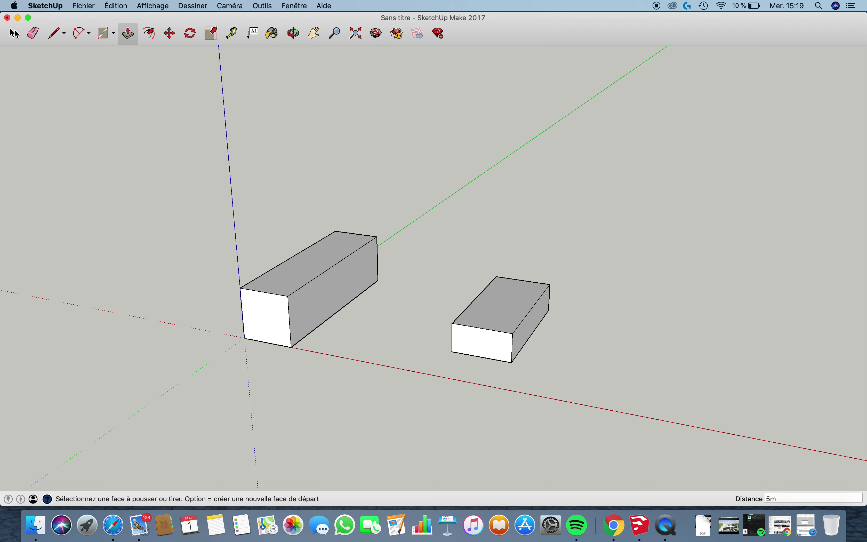
- Select both boxes and delete them to empty the scene
click(13, 33)
drag(574, 389, 146, 163)
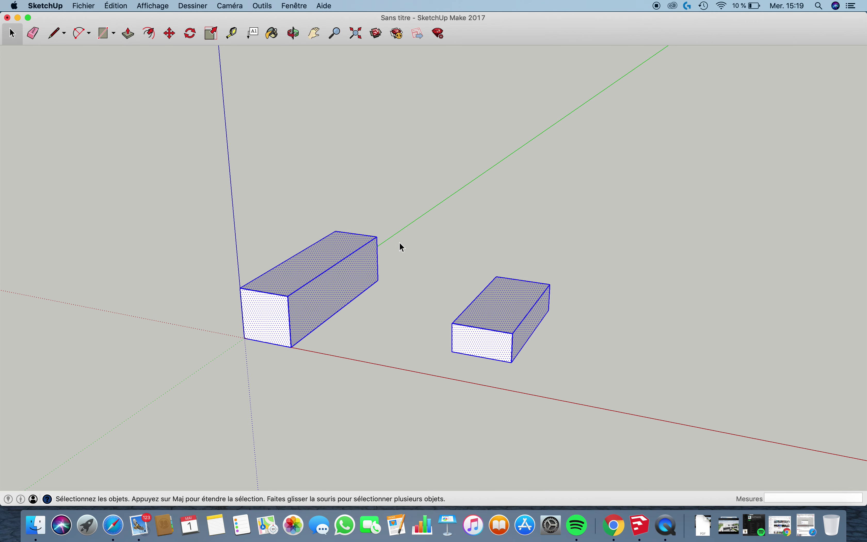
key(Delete)
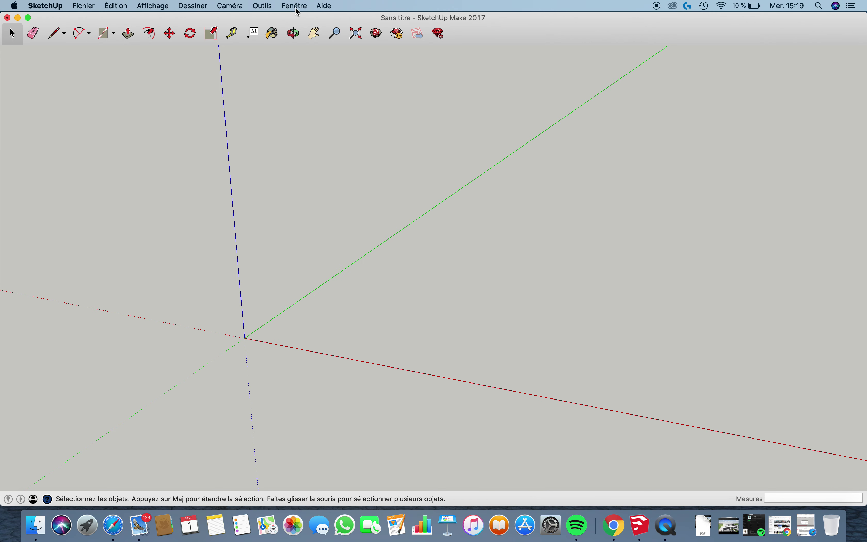
- Check the Model Info units: decimal metres with 1m length snapping
click(295, 5)
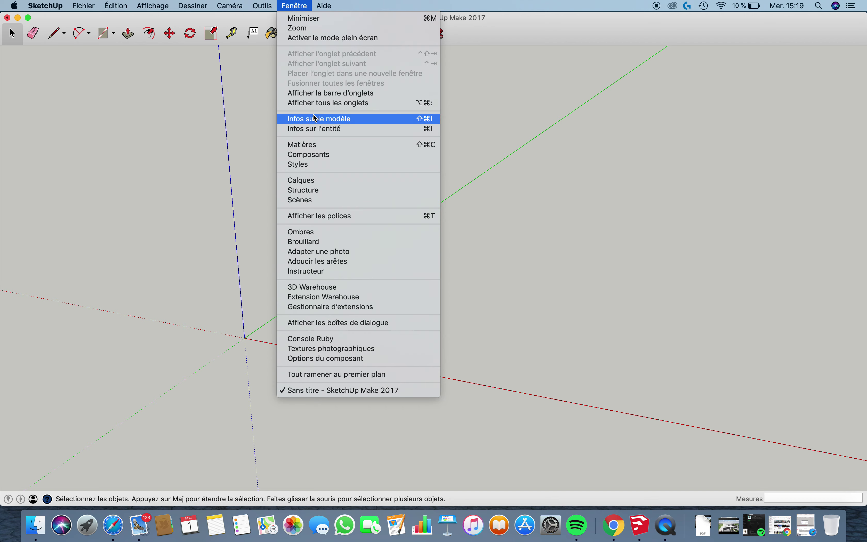
click(315, 118)
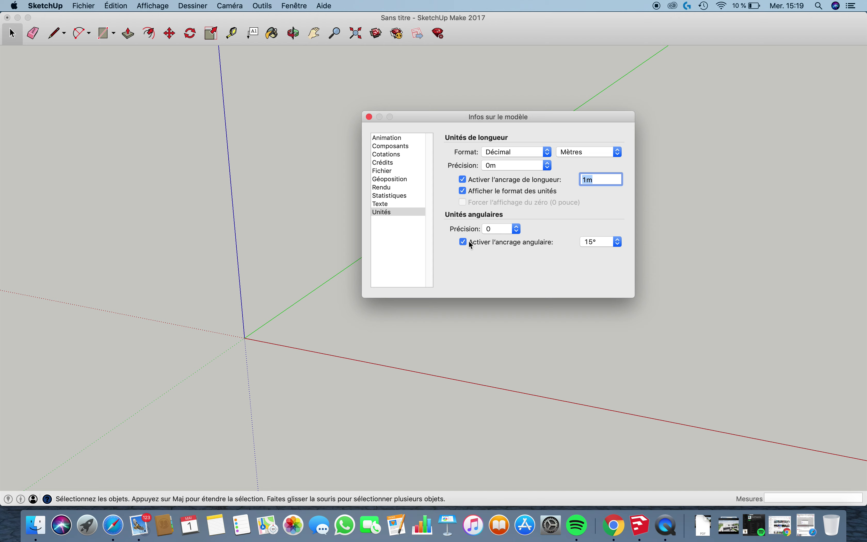
click(370, 117)
mouse_move(370, 121)
middle_down()
mouse_move(339, 218)
mouse_move(349, 304)
mouse_move(337, 311)
middle_up()
- Start a new rectangle at the origin
key(r)
click(168, 372)
scroll(190, 369, up, 2)
scroll(179, 374, up, 2)
scroll(176, 376, up, 2)
middle_drag(151, 378, 580, 294)
- Finish the small pad rectangle at the origin
scroll(546, 288, up, 2)
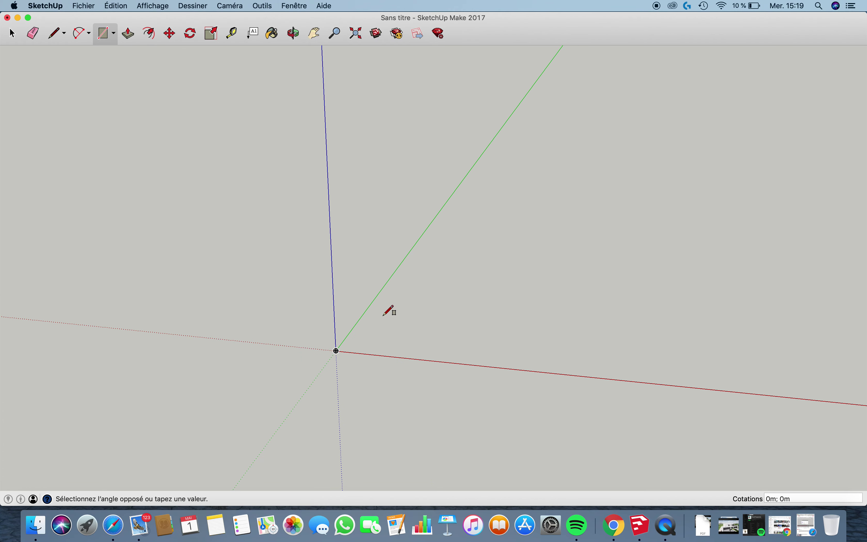
mouse_move(745, 300)
middle_down()
mouse_move(796, 253)
mouse_move(385, 335)
middle_up()
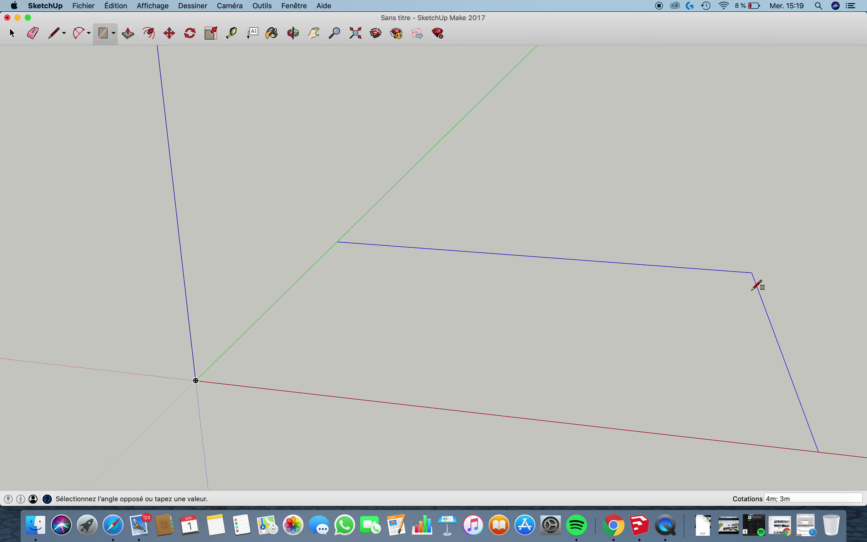
mouse_move(835, 277)
middle_down()
mouse_move(527, 277)
mouse_move(578, 285)
middle_up()
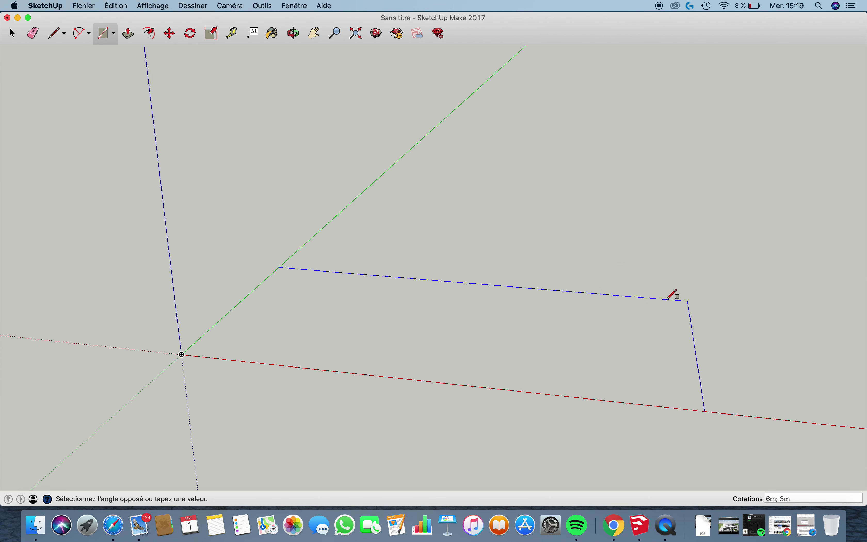
click(677, 319)
mouse_move(654, 257)
middle_down()
mouse_move(611, 332)
mouse_move(745, 300)
middle_up()
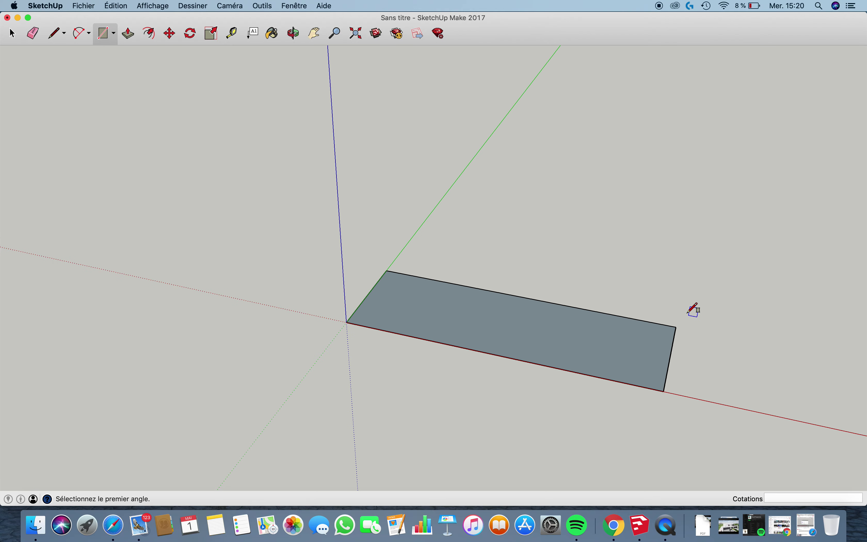
mouse_move(686, 297)
shift+middle_down()
mouse_move(359, 295)
mouse_move(433, 341)
shift+middle_up()
scroll(355, 291, down, 3)
- Draw a long narrow path strip from the pad and a branch strip off its side
click(352, 398)
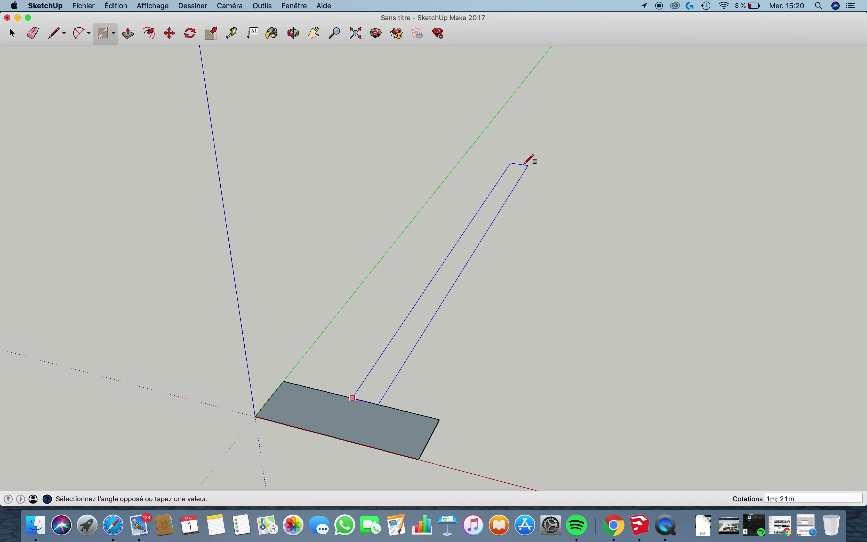
click(522, 172)
middle_drag(514, 228, 507, 273)
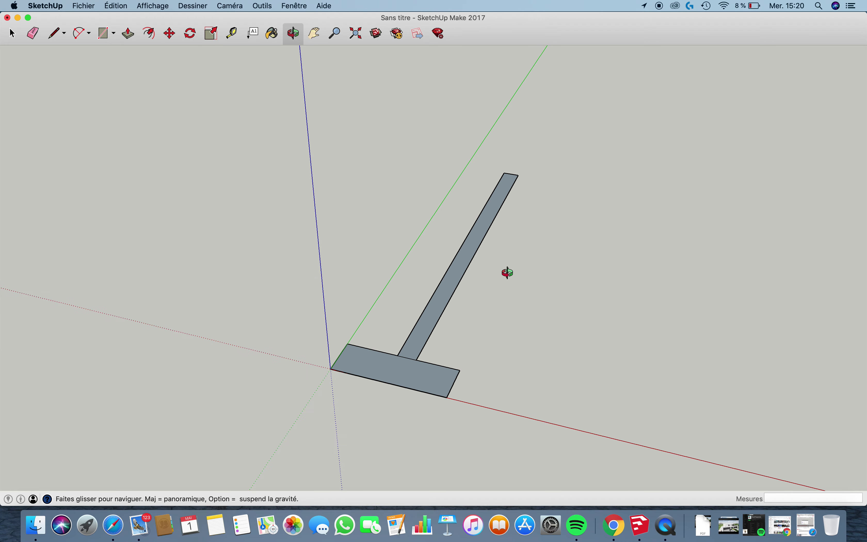
click(490, 225)
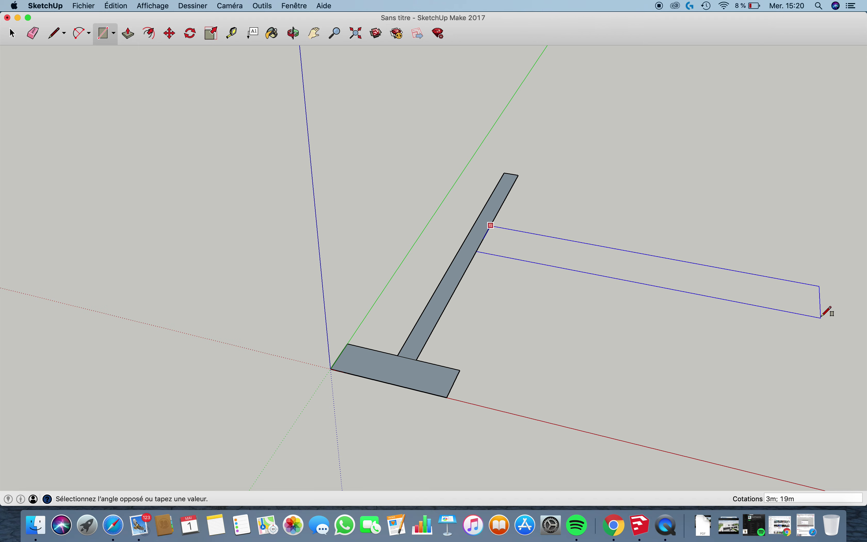
click(840, 310)
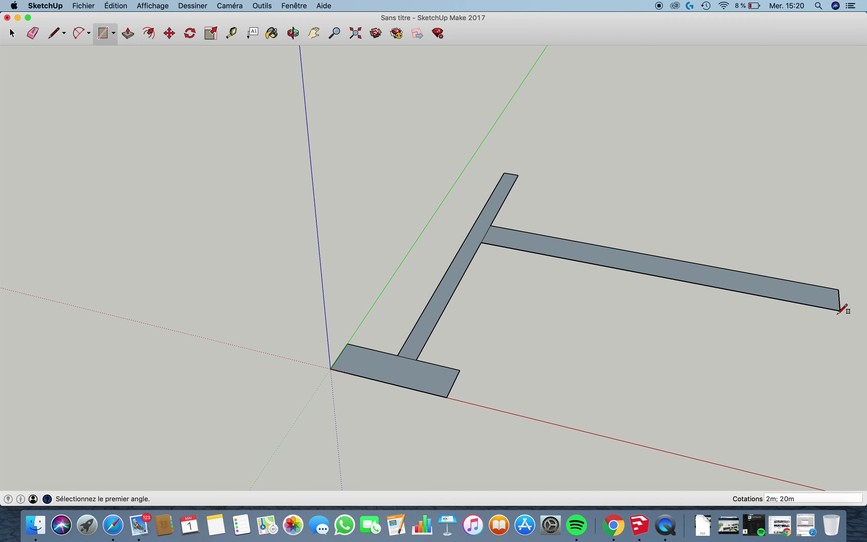
scroll(612, 253, down, 4)
middle_drag(611, 257, 460, 254)
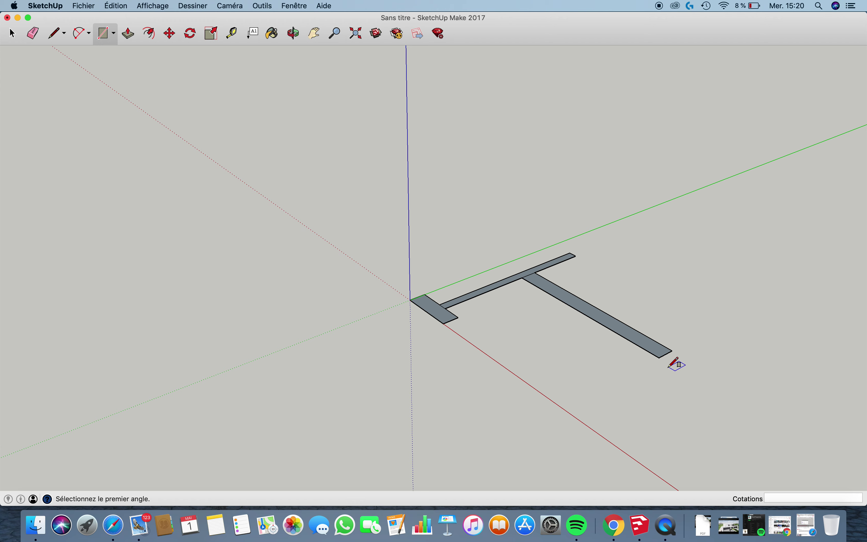
- Draw a large plot rectangle at the branch strip's end
click(660, 357)
middle_drag(720, 335, 236, 407)
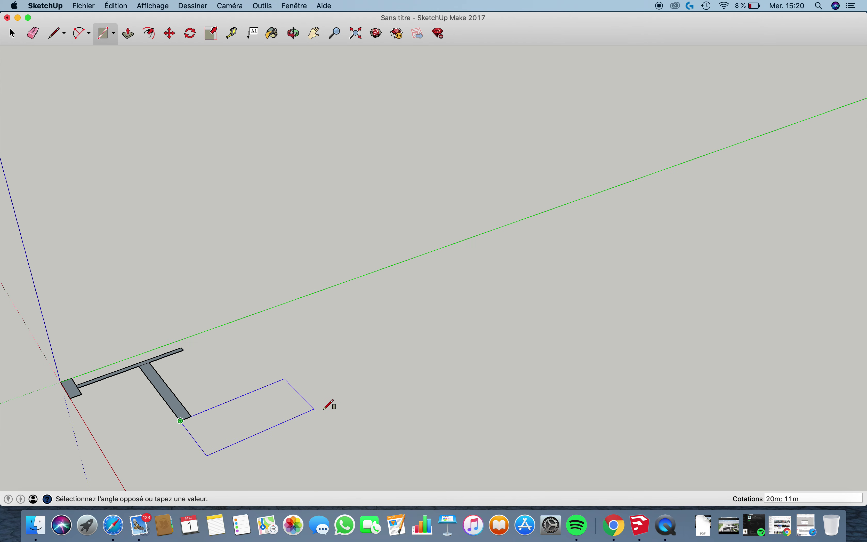
click(350, 398)
shift+middle_drag(136, 348, 416, 267)
scroll(466, 258, up, 3)
scroll(216, 60, down, 2)
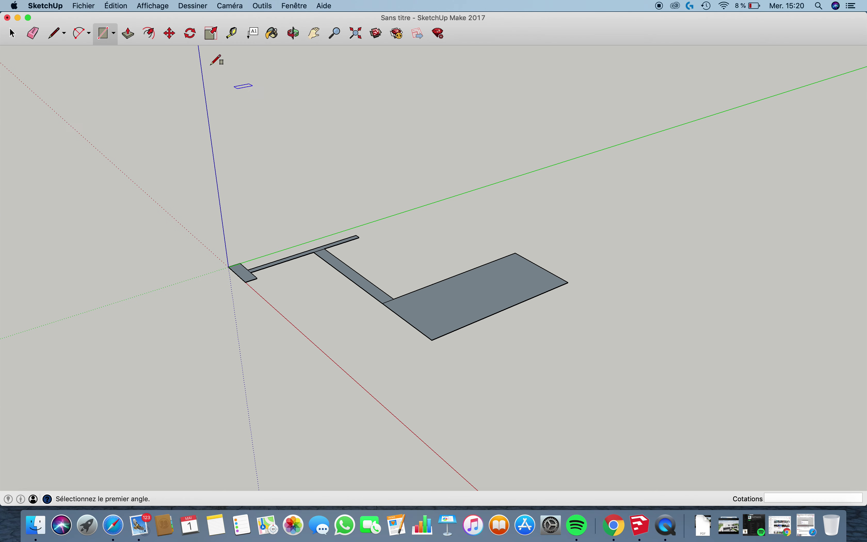
- Push/Pull the small pad up into a 3m box
click(129, 36)
scroll(313, 359, up, 2)
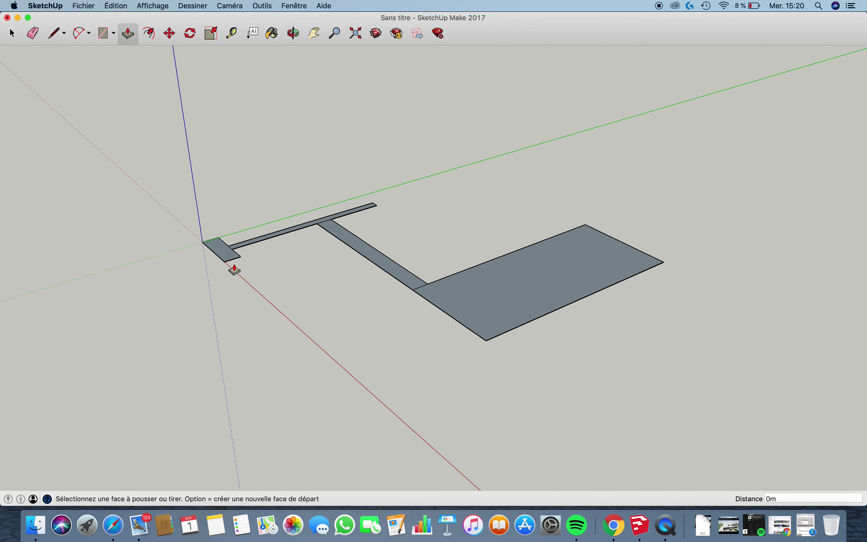
click(226, 253)
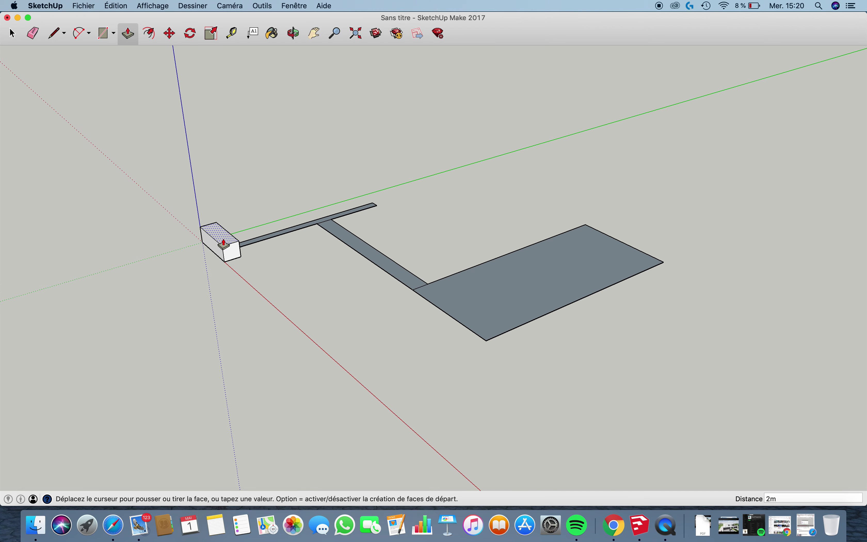
click(223, 231)
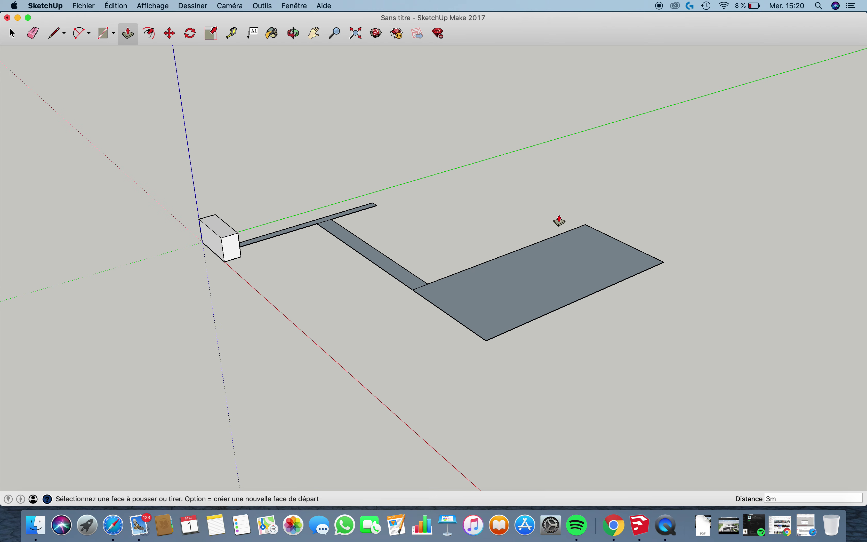
- Raise the large plot into a tall block
click(607, 276)
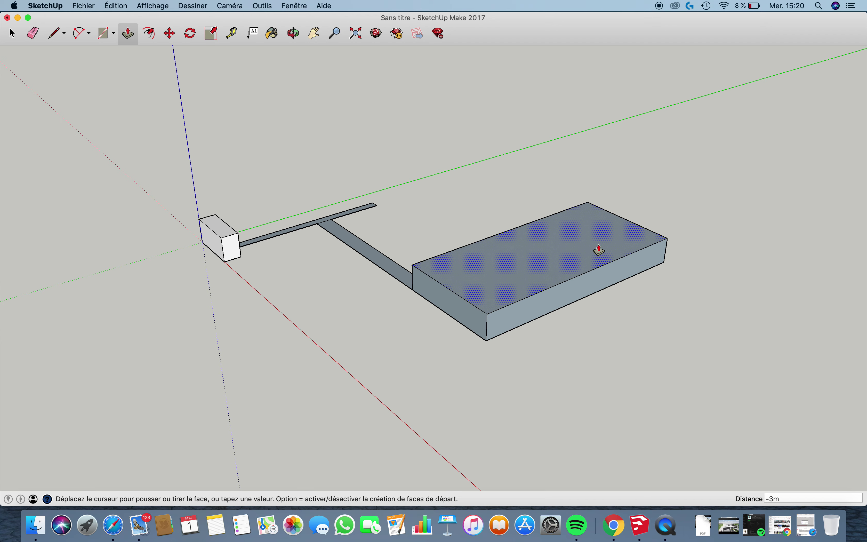
click(598, 231)
key(o)
drag(332, 301, 735, 260)
mouse_move(735, 260)
middle_down()
mouse_move(356, 290)
mouse_move(357, 306)
mouse_move(437, 306)
mouse_move(182, 128)
middle_up()
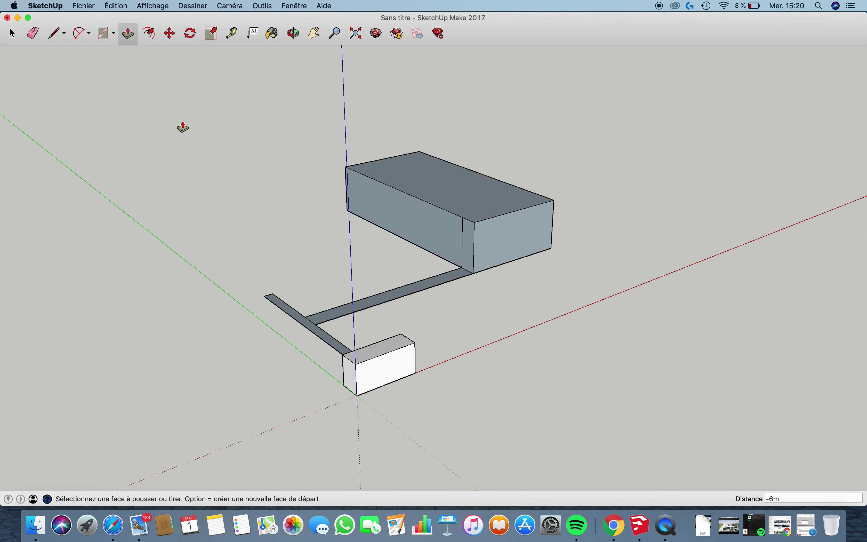
- Add a 10m × 5m, 3m-high box at the side path's end
click(104, 33)
mouse_move(322, 214)
middle_down()
mouse_move(354, 253)
mouse_move(293, 257)
middle_up()
click(276, 277)
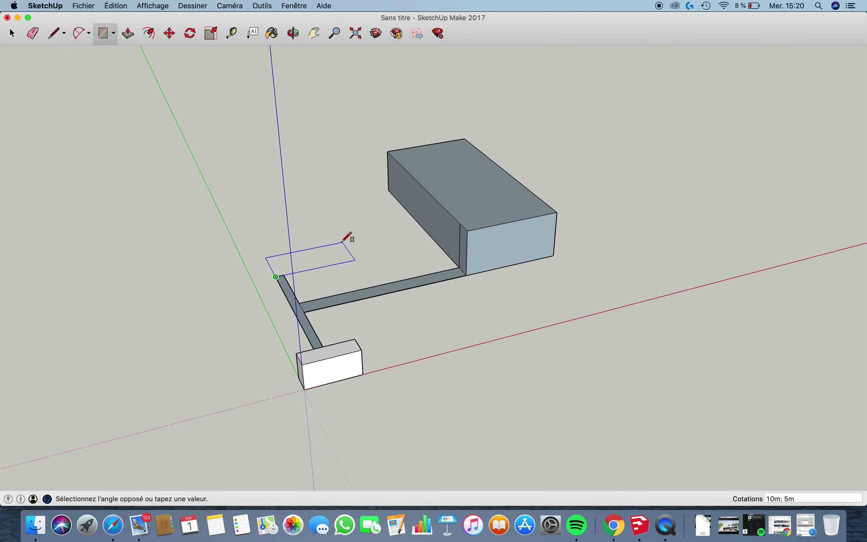
click(343, 242)
middle_drag(346, 240, 349, 242)
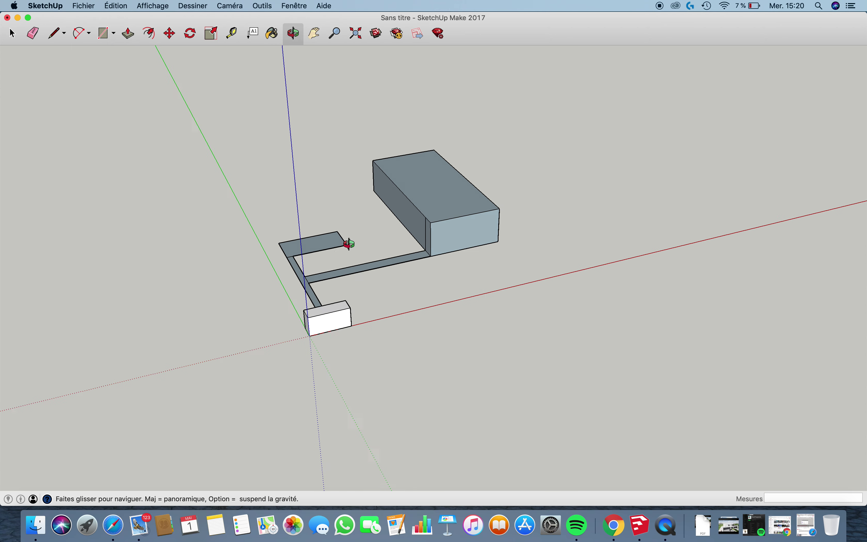
click(130, 34)
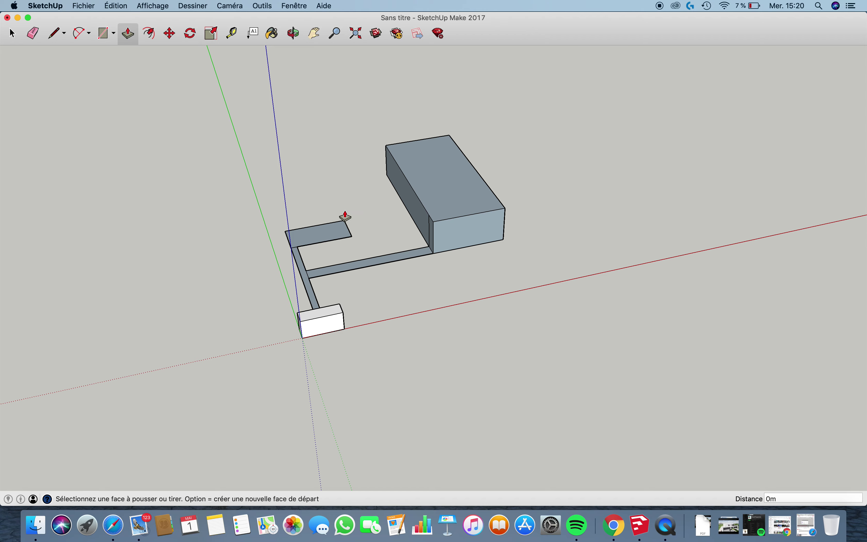
click(325, 232)
click(328, 225)
mouse_move(325, 216)
middle_down()
mouse_move(440, 187)
mouse_move(2, 4)
middle_up()
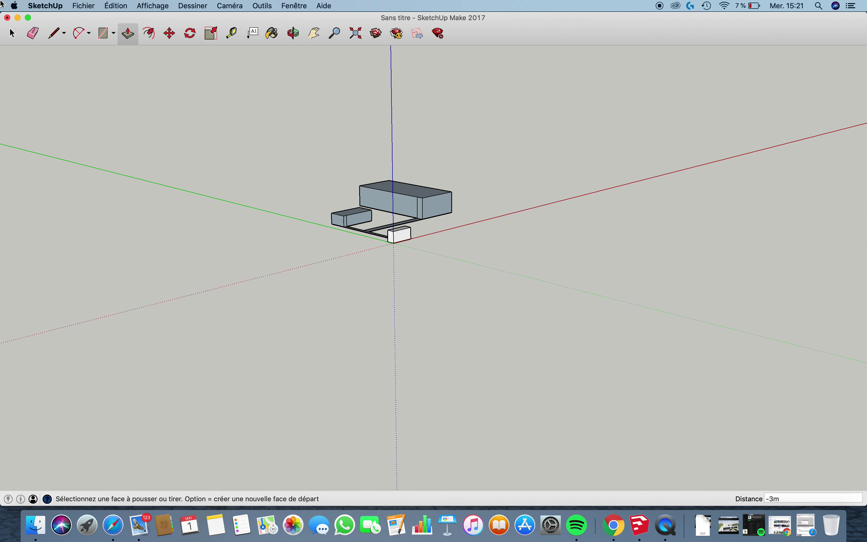
click(33, 35)
scroll(393, 218, up, 3)
scroll(383, 179, up, 3)
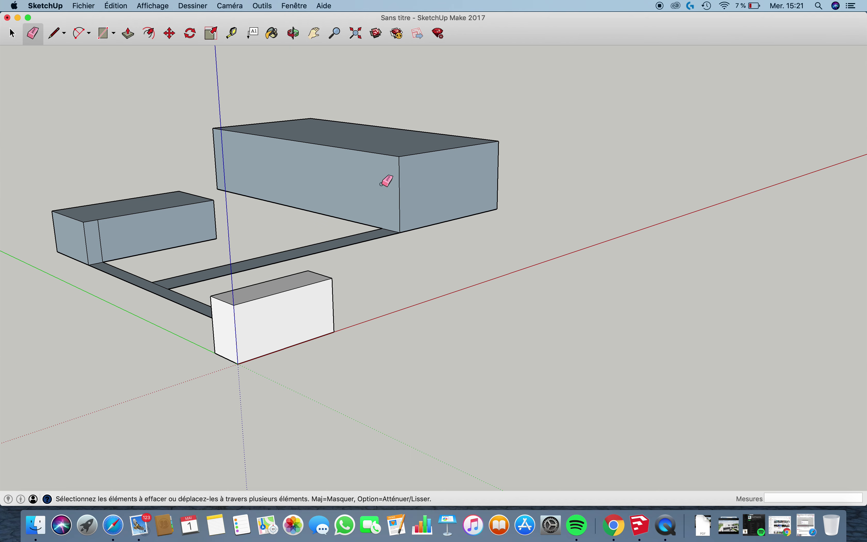
scroll(297, 201, down, 3)
mouse_move(413, 183)
middle_down()
mouse_move(382, 329)
mouse_move(652, 321)
mouse_move(480, 304)
mouse_move(329, 338)
mouse_move(499, 344)
mouse_move(335, 348)
middle_up()
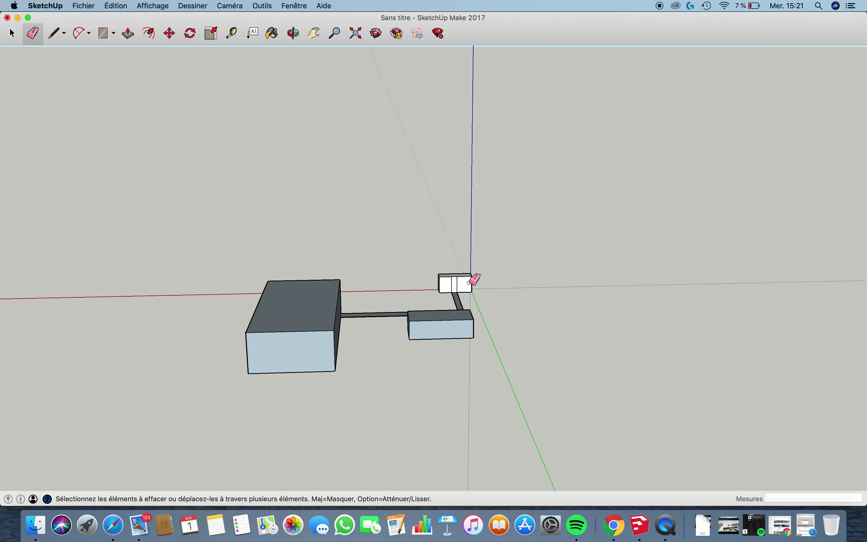
scroll(453, 283, up, 5)
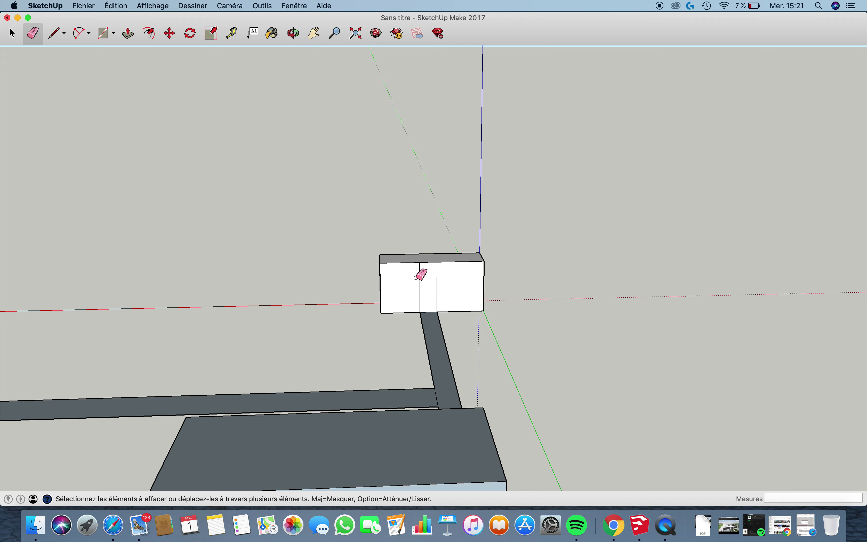
scroll(430, 280, down, 5)
mouse_move(373, 309)
middle_down()
mouse_move(699, 298)
mouse_move(700, 313)
mouse_move(507, 300)
mouse_move(624, 299)
mouse_move(490, 306)
mouse_move(506, 337)
middle_up()
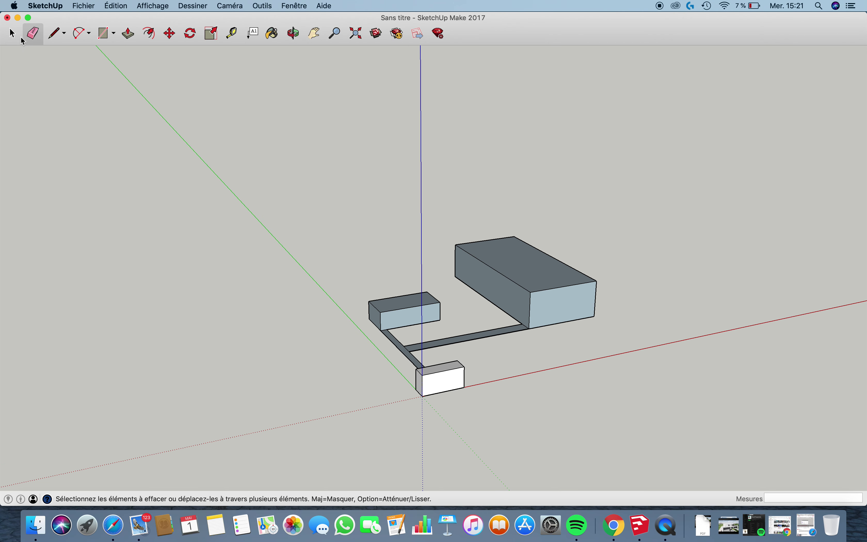
click(55, 34)
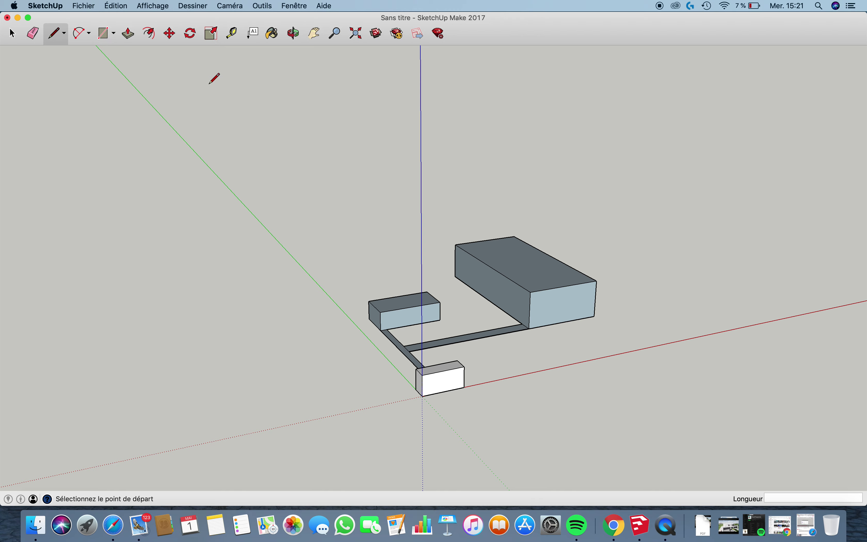
- Outline a door rectangle on the smaller box's front wall
scroll(476, 329, up, 2)
scroll(379, 320, up, 3)
scroll(265, 314, up, 3)
scroll(289, 288, up, 3)
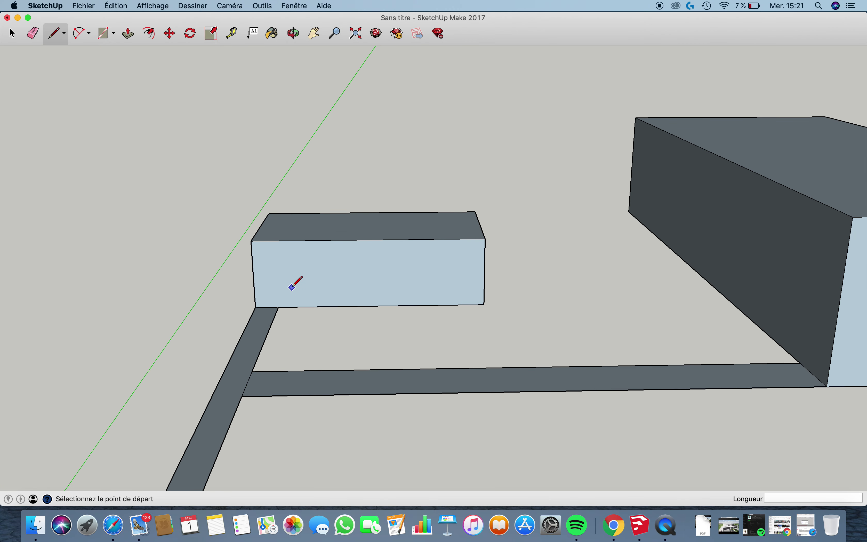
scroll(290, 287, up, 3)
click(107, 34)
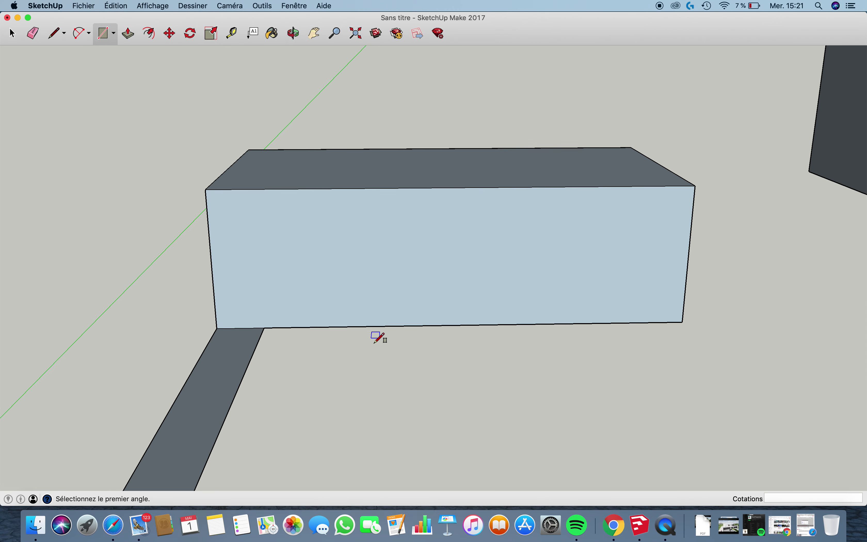
click(230, 328)
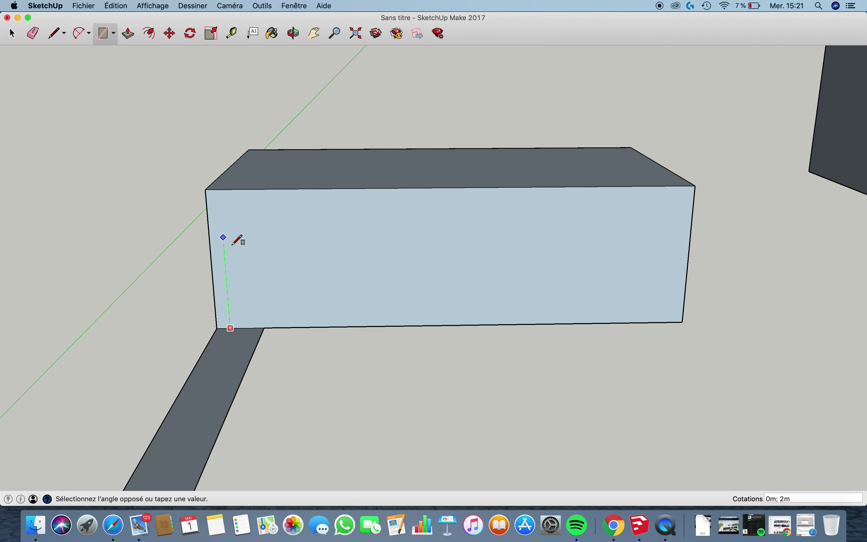
click(265, 238)
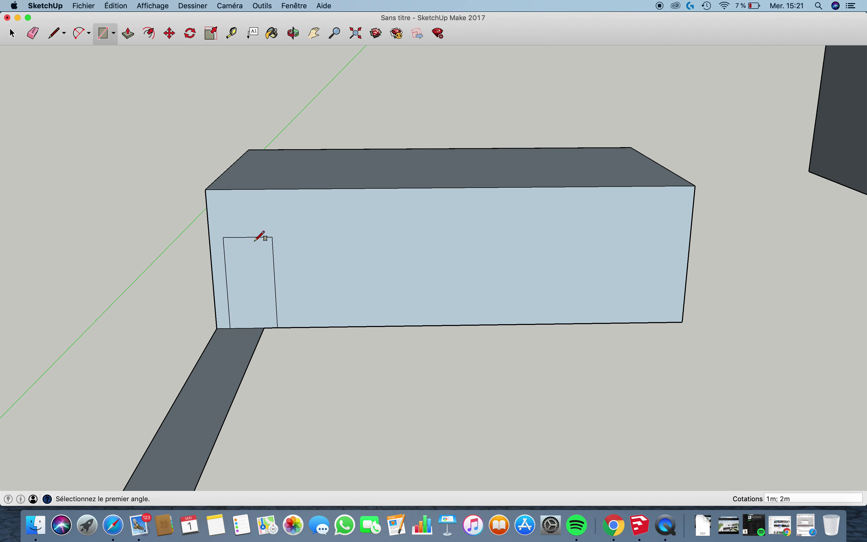
- Draw a floor strip from the path's corner up to the door
scroll(270, 343, down, 2)
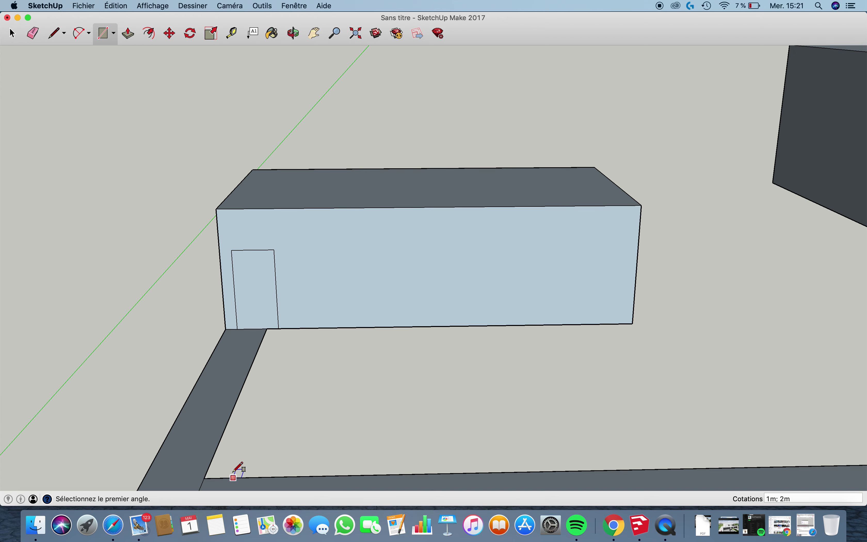
scroll(236, 460, down, 2)
click(212, 473)
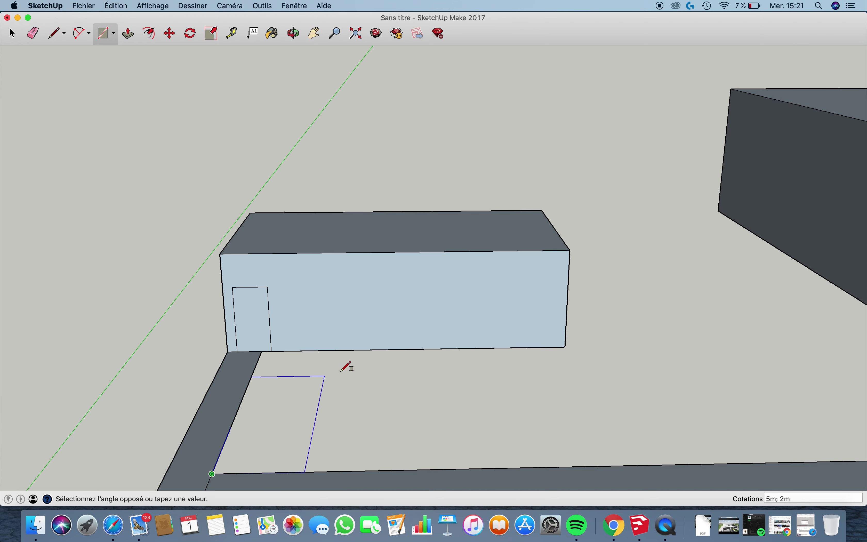
click(297, 350)
middle_drag(317, 363, 287, 352)
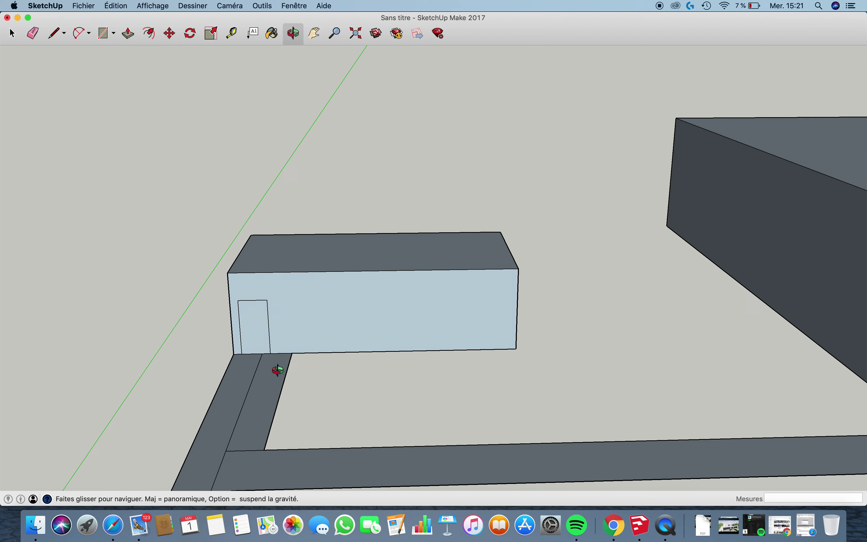
- Outline a 4m × 1m window on the wall beside the door
scroll(277, 333, up, 3)
scroll(271, 313, up, 1)
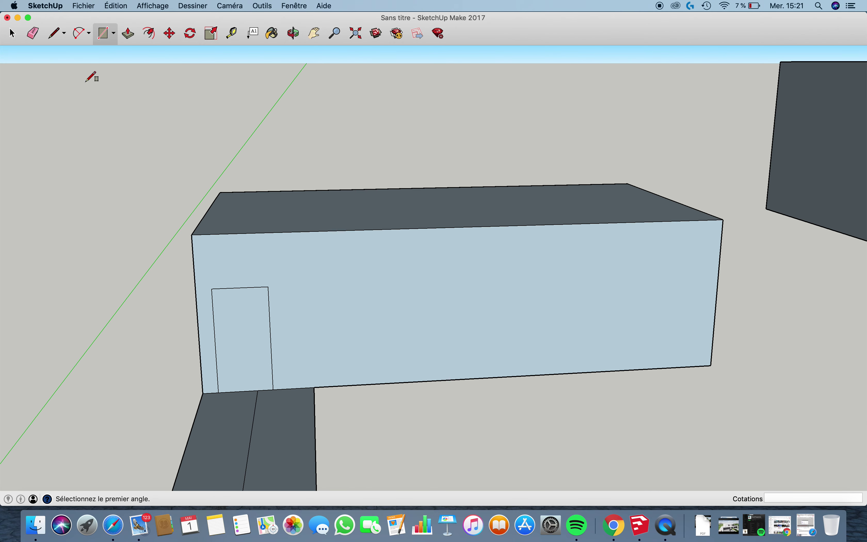
scroll(309, 207, down, 2)
scroll(390, 281, up, 2)
scroll(229, 260, up, 1)
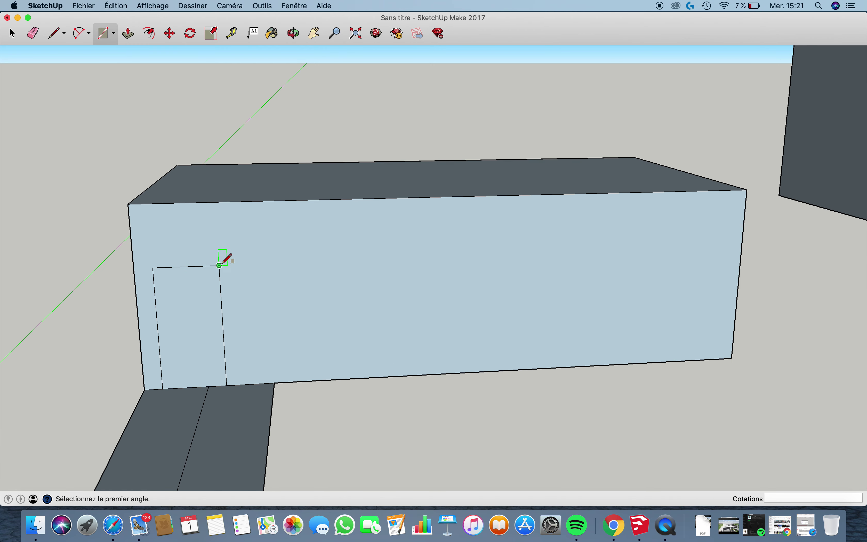
click(219, 265)
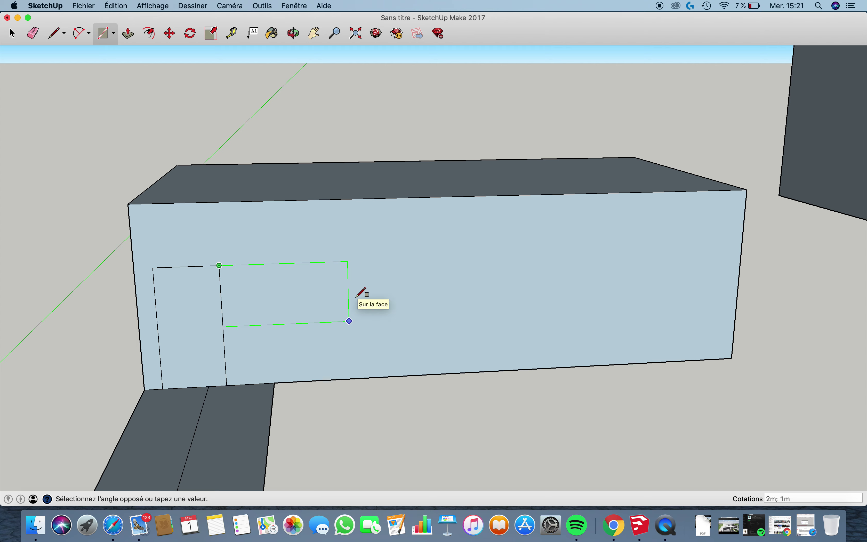
click(349, 320)
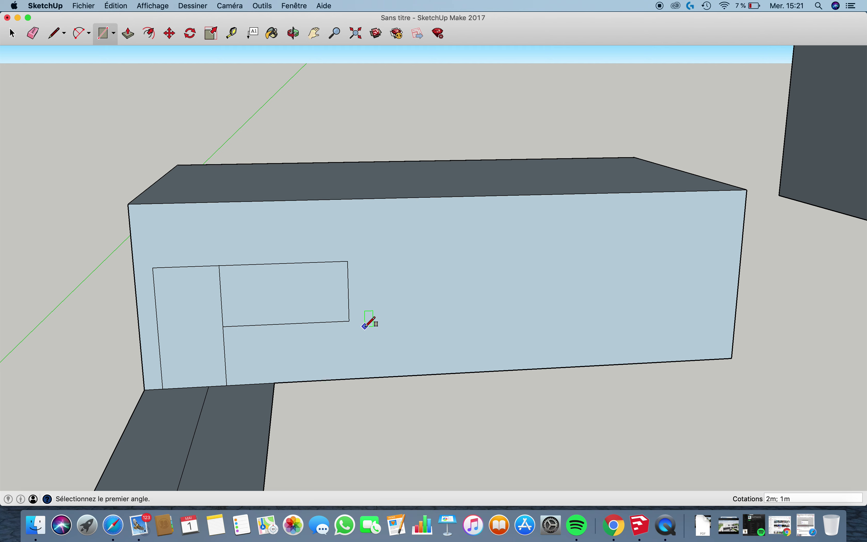
click(348, 260)
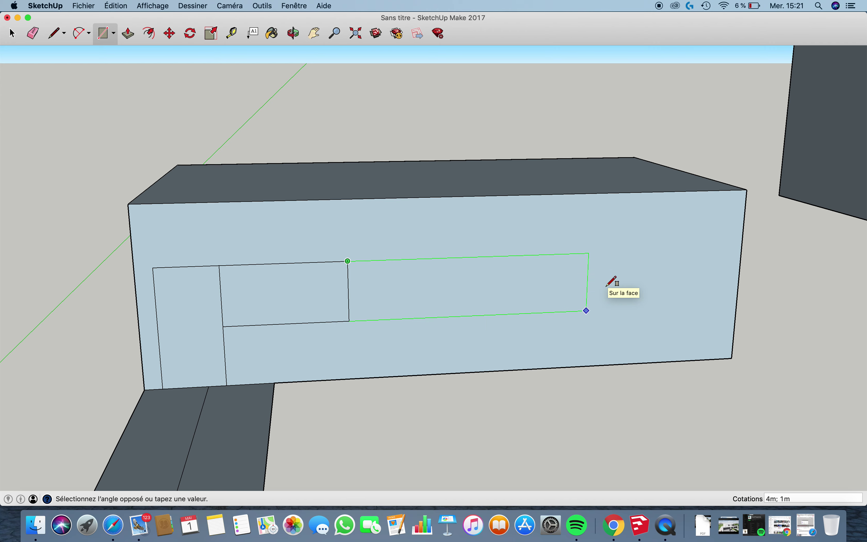
click(586, 311)
- Erase the extra edges joining the door and window outlines
middle_drag(518, 261, 468, 286)
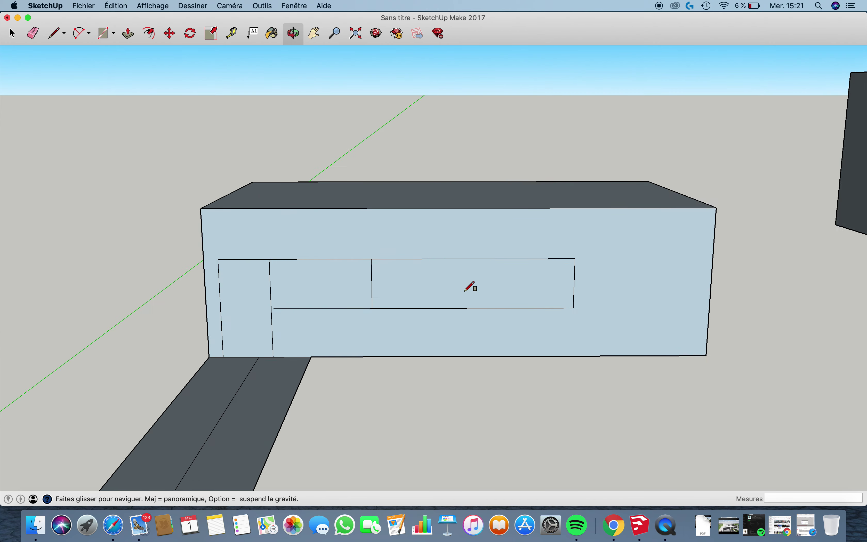
click(32, 36)
click(346, 262)
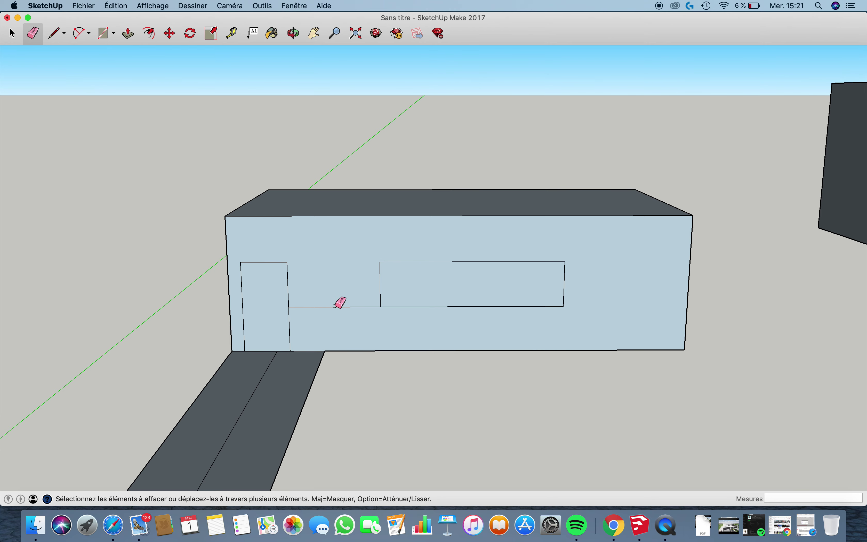
click(335, 306)
middle_drag(338, 304, 304, 200)
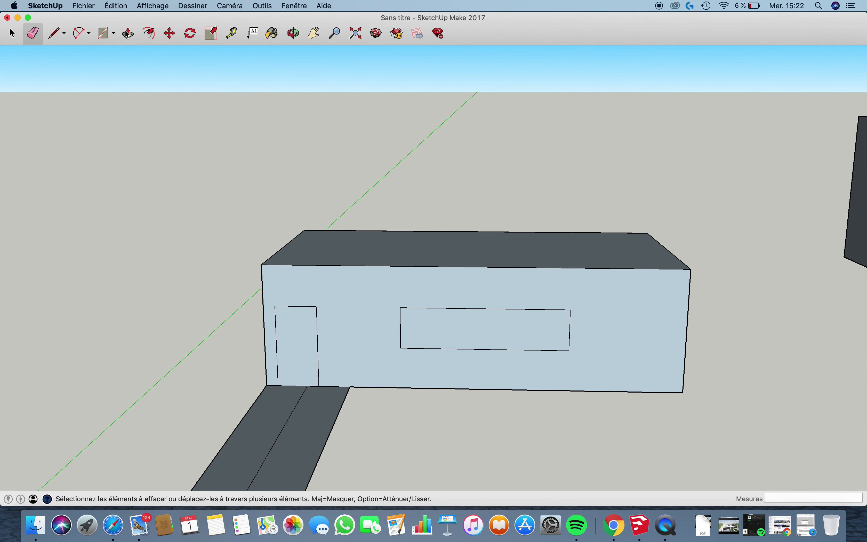
click(293, 5)
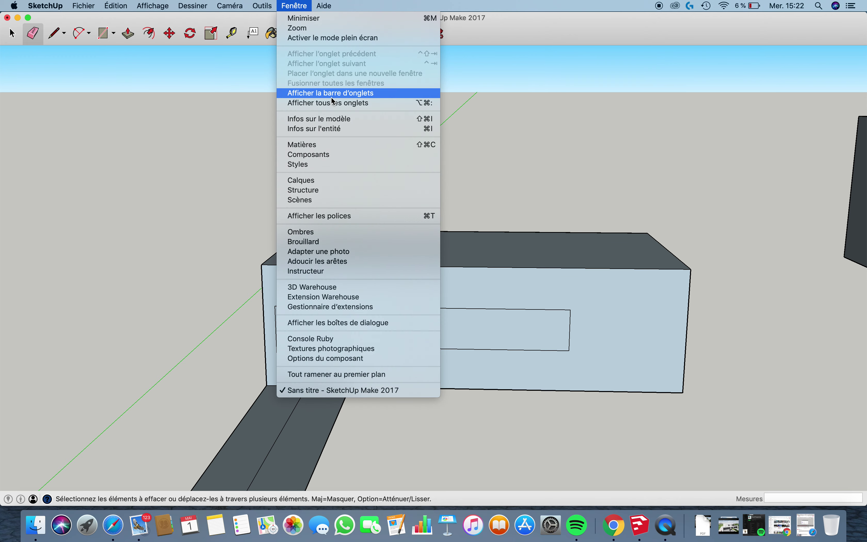
- Set Model Info length precision to 0,0m and close the settings
click(332, 118)
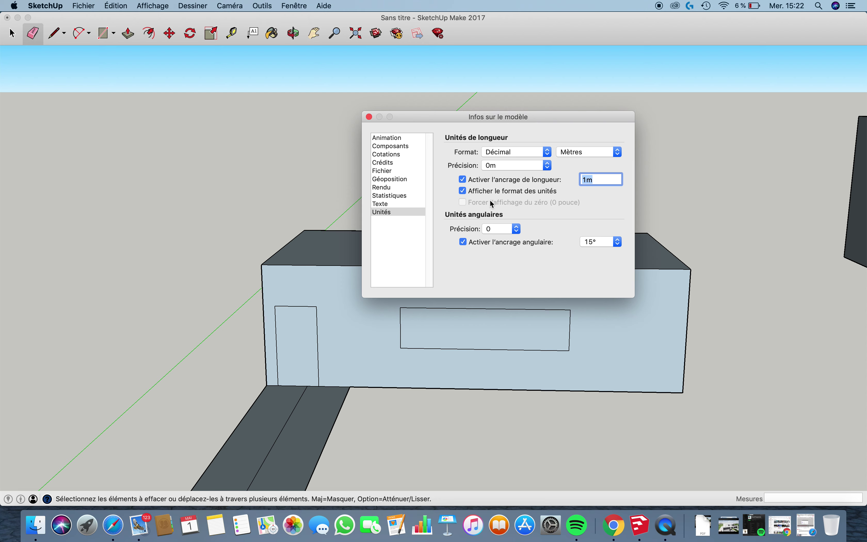
click(528, 165)
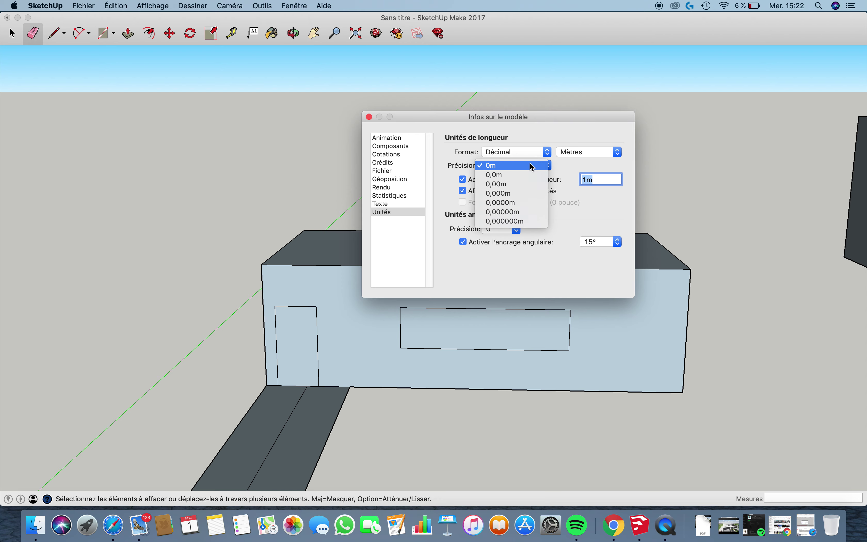
click(528, 174)
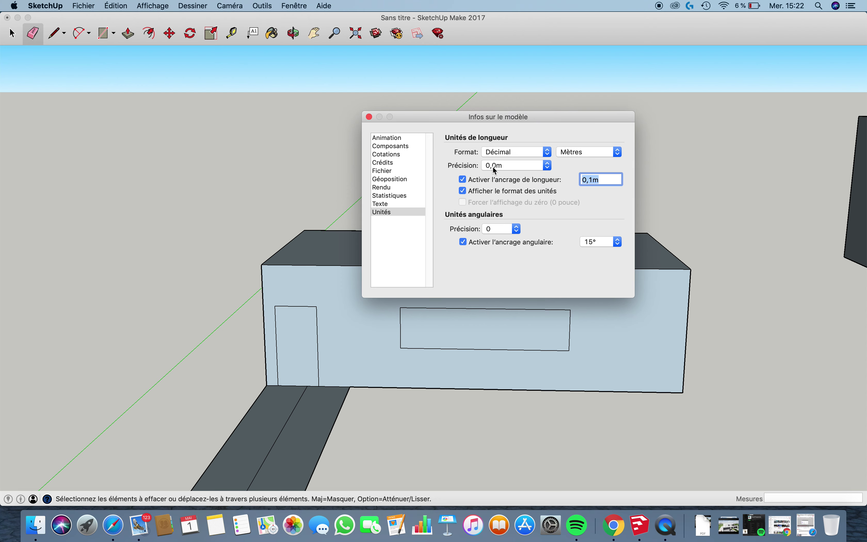
click(369, 118)
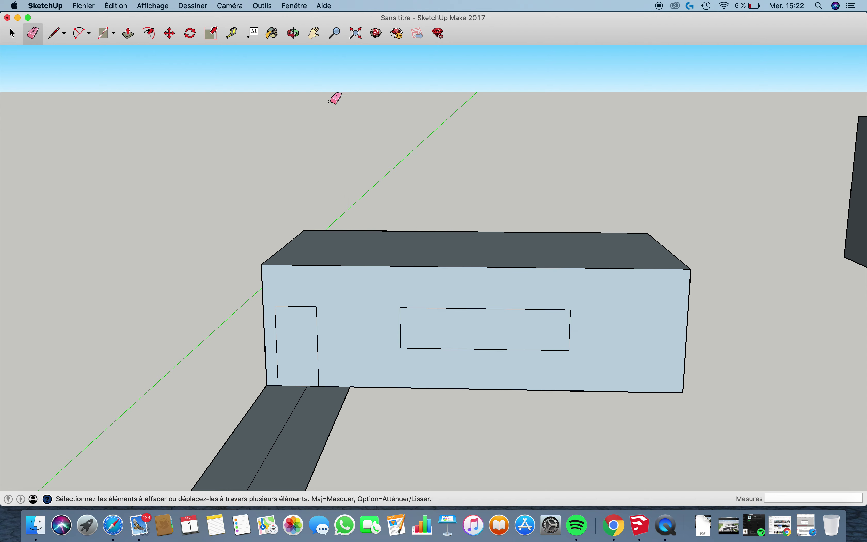
- Push the window face 0,1m into the front wall
click(58, 32)
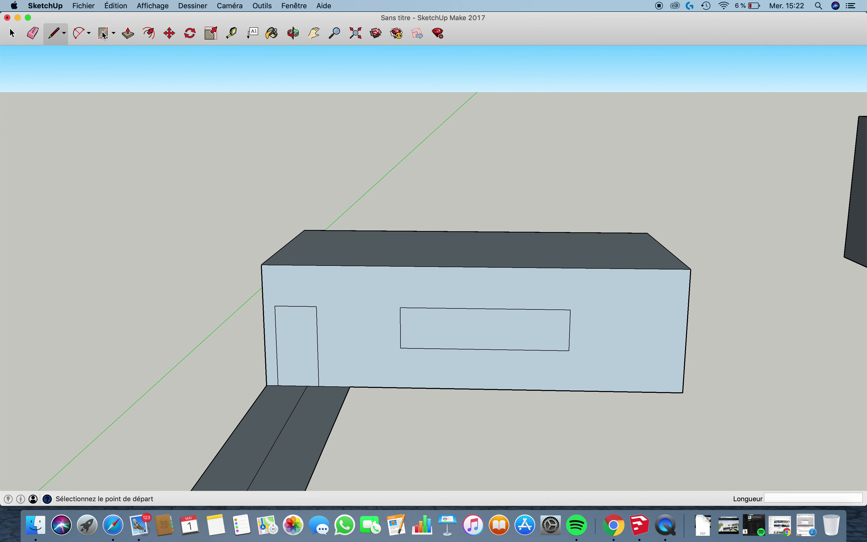
click(126, 35)
scroll(396, 285, up, 5)
middle_drag(404, 364, 306, 331)
click(320, 327)
click(323, 324)
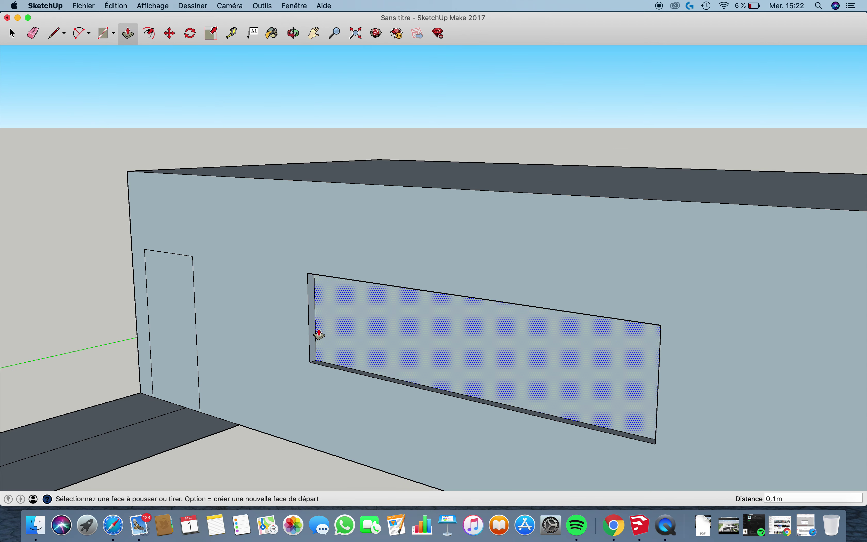
scroll(181, 320, up, 3)
- Push the door face 0,2m into the front wall
click(171, 317)
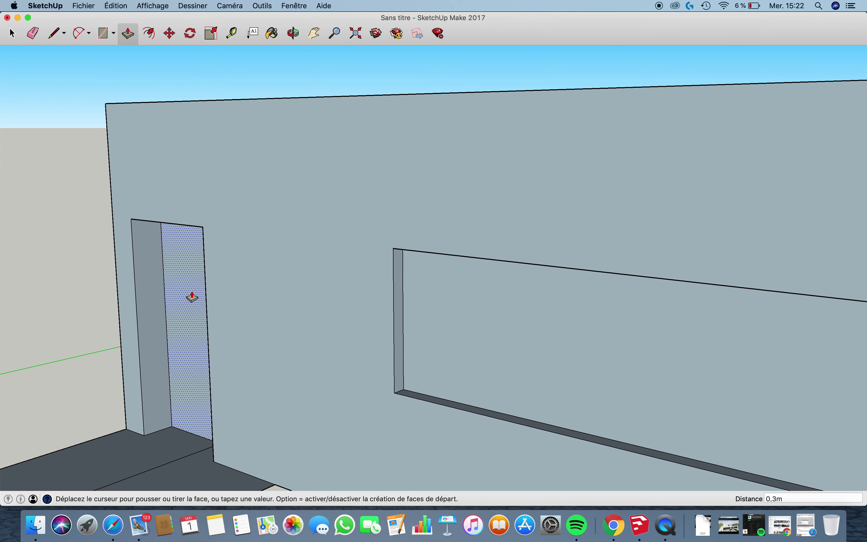
click(185, 305)
scroll(263, 315, down, 3)
scroll(276, 323, down, 3)
scroll(297, 330, down, 2)
middle_drag(312, 337, 484, 326)
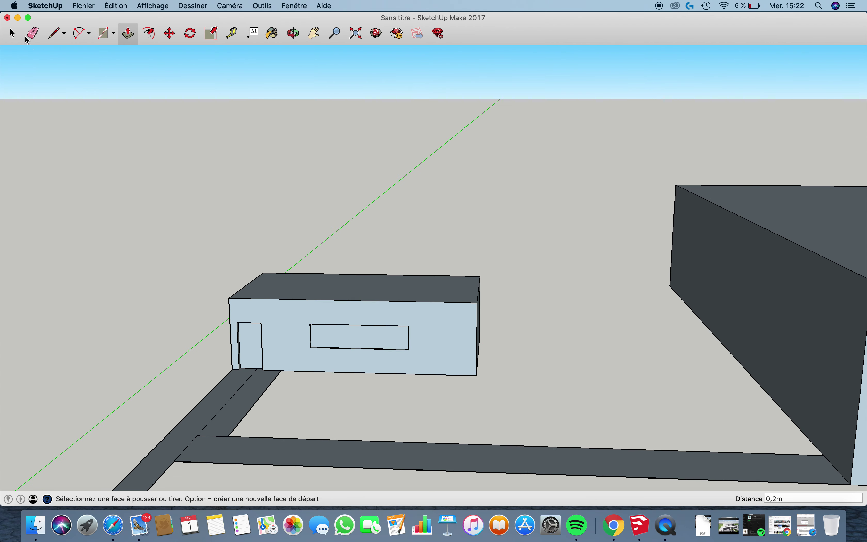
click(55, 36)
middle_drag(250, 287, 313, 314)
scroll(170, 271, up, 5)
scroll(209, 348, up, 2)
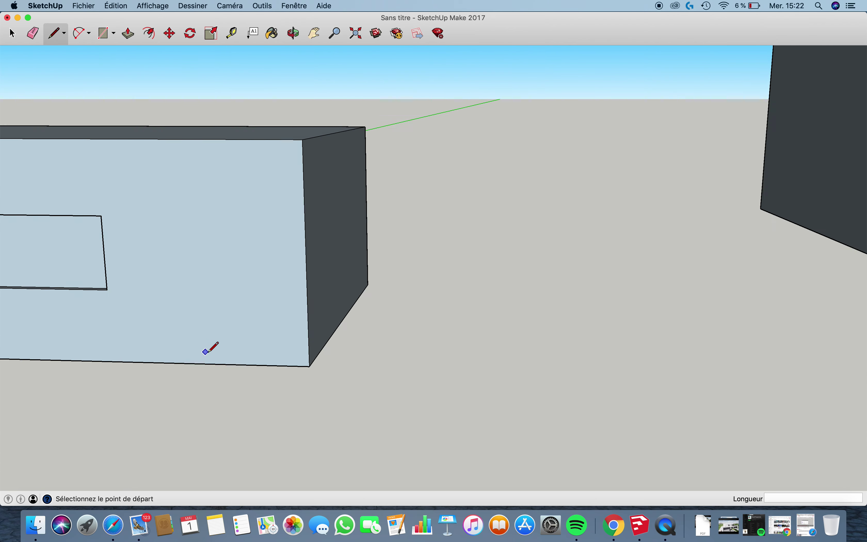
- Outline a second door with lines on the box's end wall
scroll(233, 358, up, 1)
middle_drag(294, 332, 36, 357)
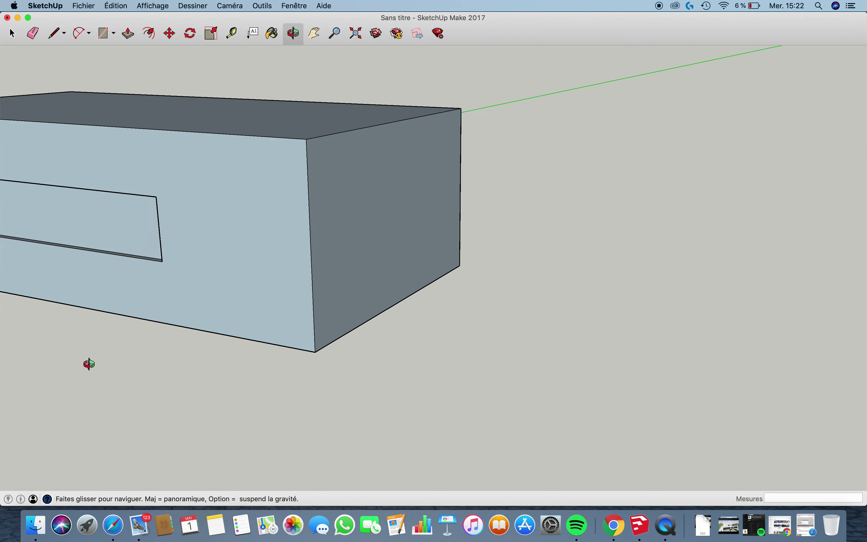
click(320, 339)
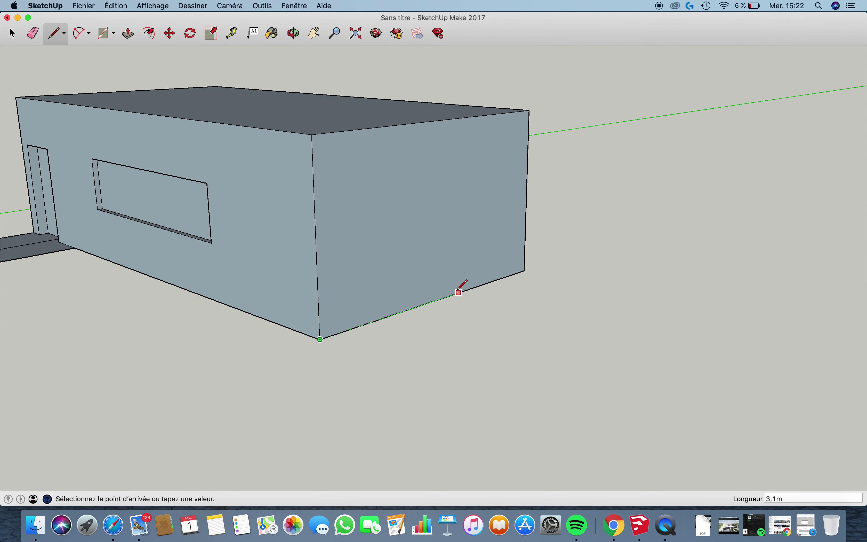
key(Escape)
click(435, 300)
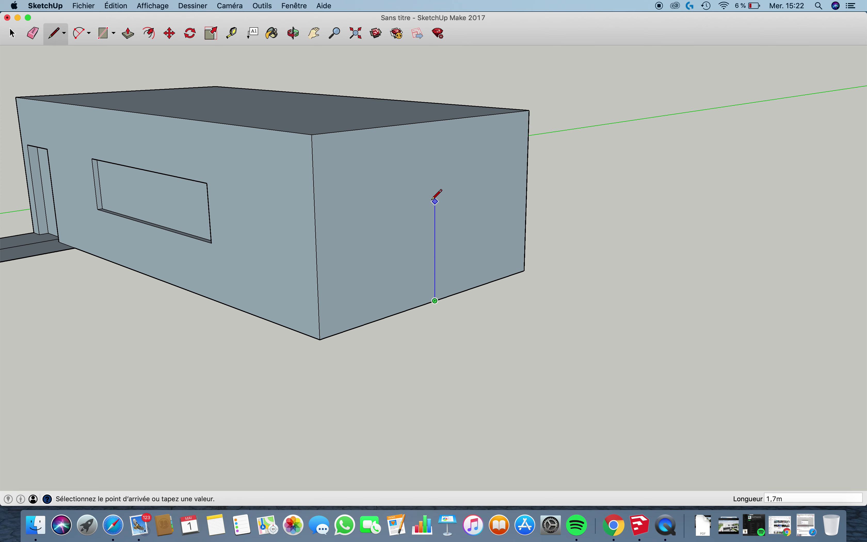
click(435, 177)
click(471, 171)
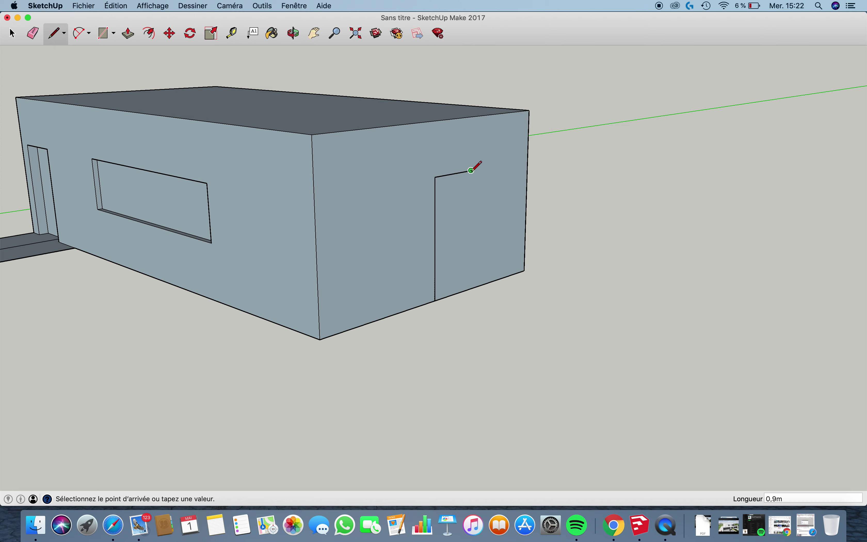
click(471, 289)
scroll(473, 206, down, 3)
scroll(473, 206, up, 3)
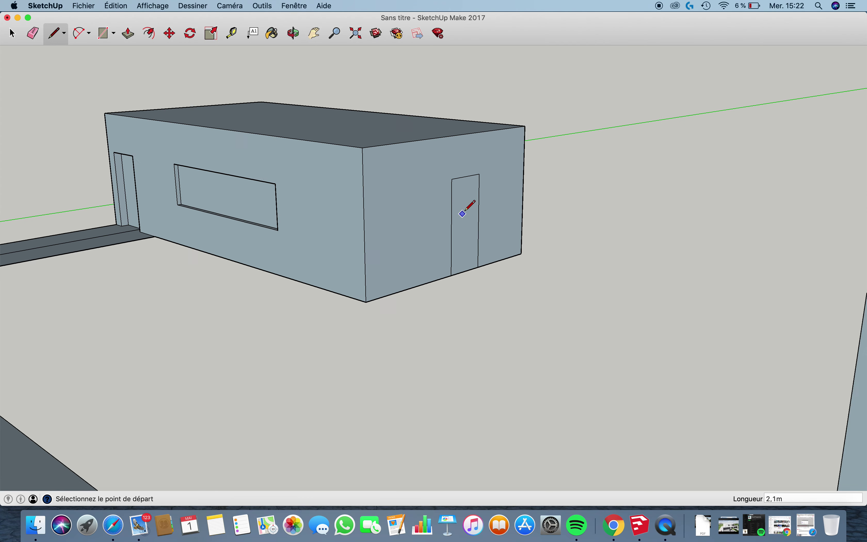
scroll(487, 196, up, 4)
- Recess the end-wall door 0,1m with Push/Pull
key(p)
scroll(433, 250, up, 2)
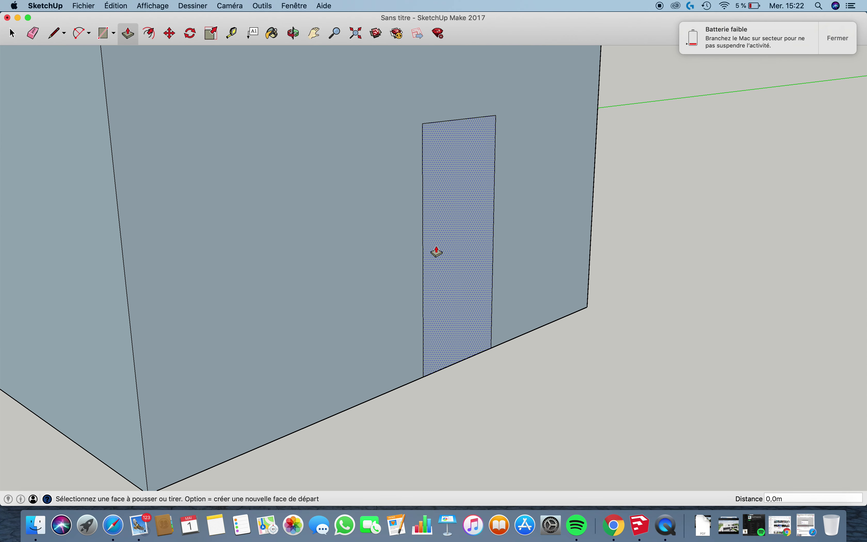
click(441, 242)
click(438, 237)
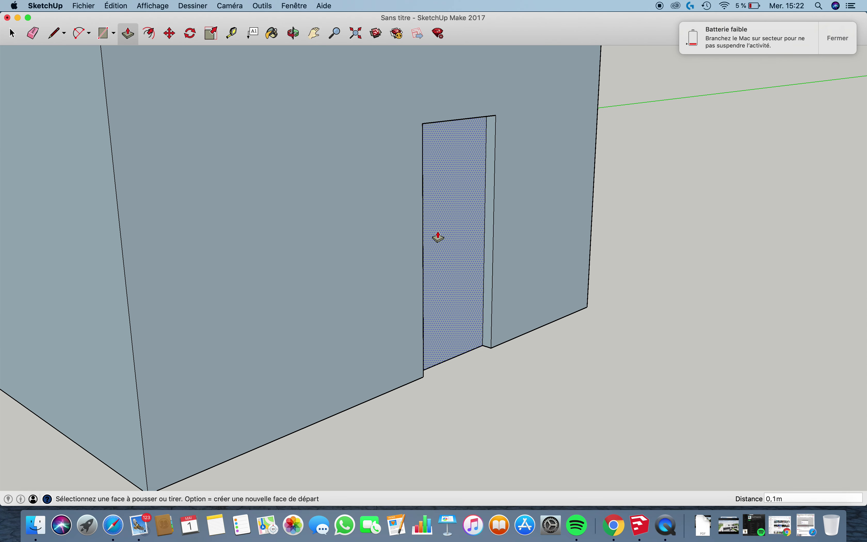
scroll(423, 293, down, 3)
scroll(355, 313, down, 3)
scroll(437, 326, down, 2)
scroll(482, 392, up, 2)
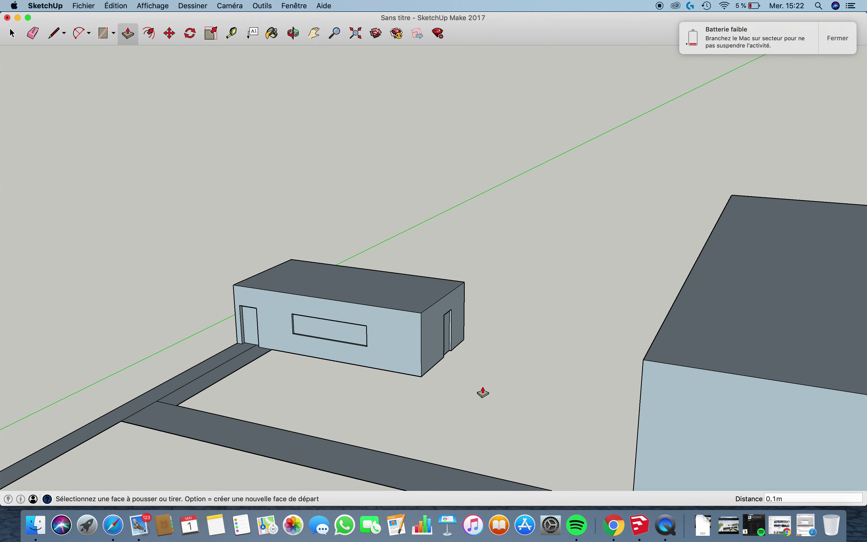
- Bring up the Paint Bucket colour swatches and browse the list
click(271, 34)
scroll(152, 331, down, 2)
scroll(157, 313, down, 2)
scroll(157, 313, down, 2)
scroll(158, 314, down, 2)
scroll(158, 316, down, 2)
- Paint the smaller box's front wall, end wall and windowed side wall pale cream
scroll(158, 316, up, 1)
scroll(161, 316, up, 2)
click(169, 358)
click(287, 306)
click(428, 319)
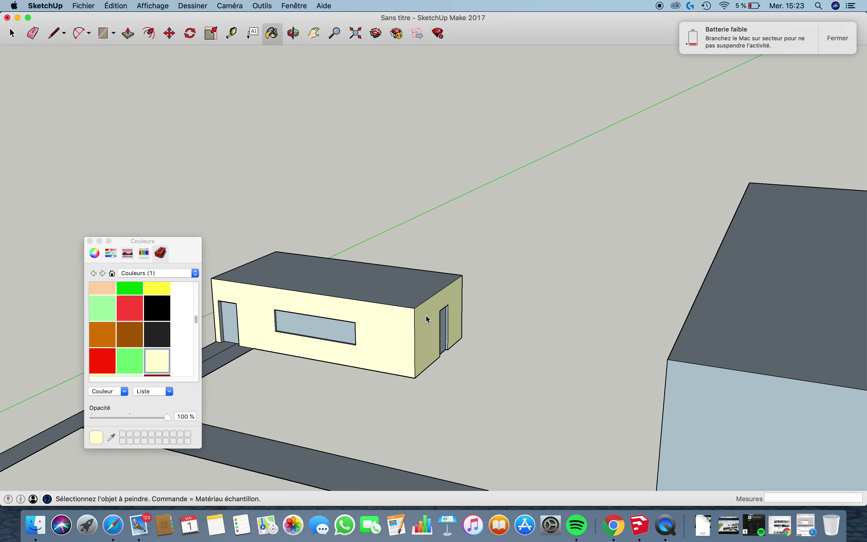
mouse_move(422, 289)
middle_down()
mouse_move(238, 281)
mouse_move(648, 248)
mouse_move(482, 265)
mouse_move(350, 264)
mouse_move(345, 242)
mouse_move(553, 222)
mouse_move(560, 185)
mouse_move(419, 184)
mouse_move(481, 236)
mouse_move(435, 203)
mouse_move(404, 226)
middle_up()
click(366, 246)
scroll(404, 227, down, 5)
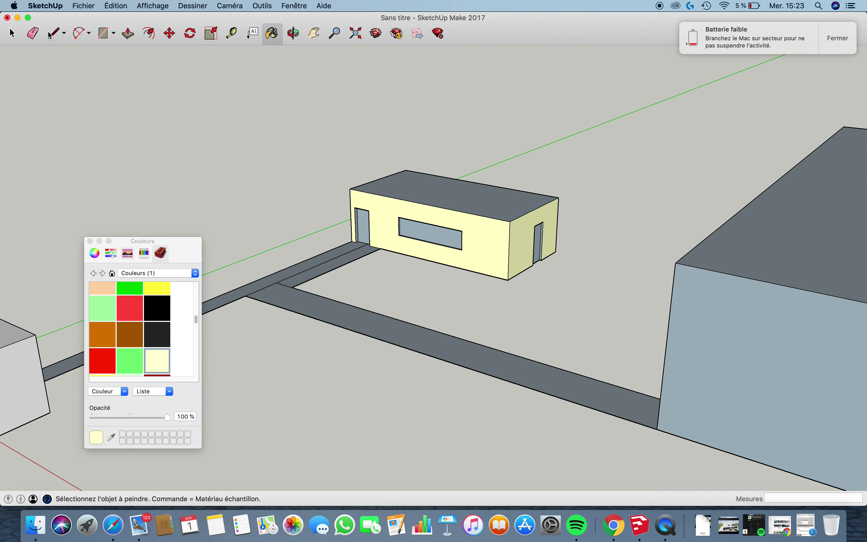
click(54, 34)
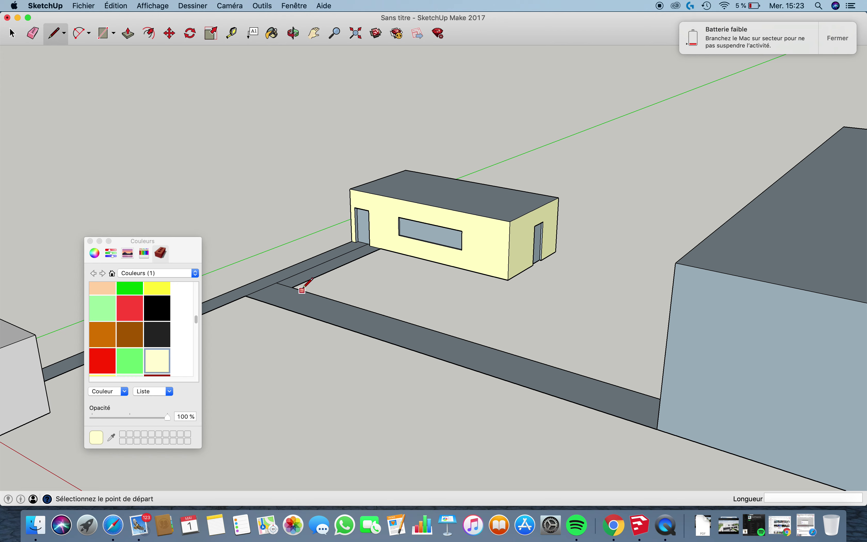
click(292, 286)
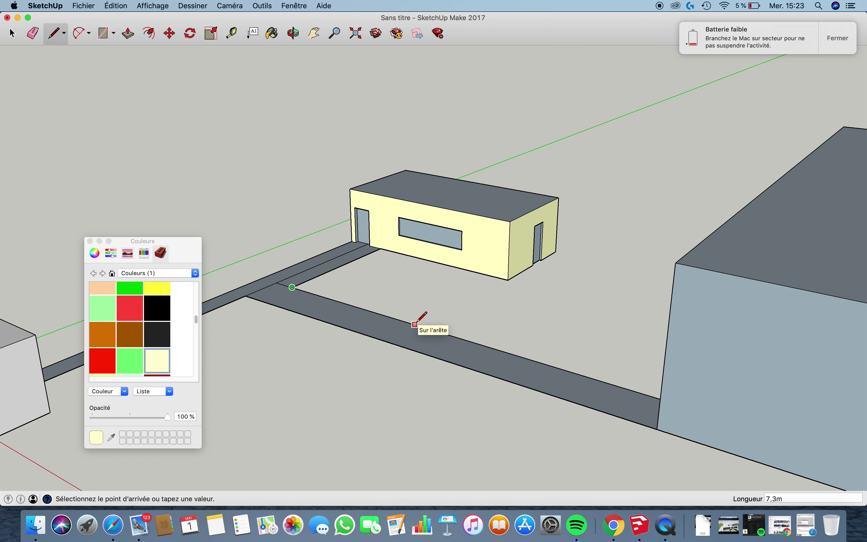
text(4,)
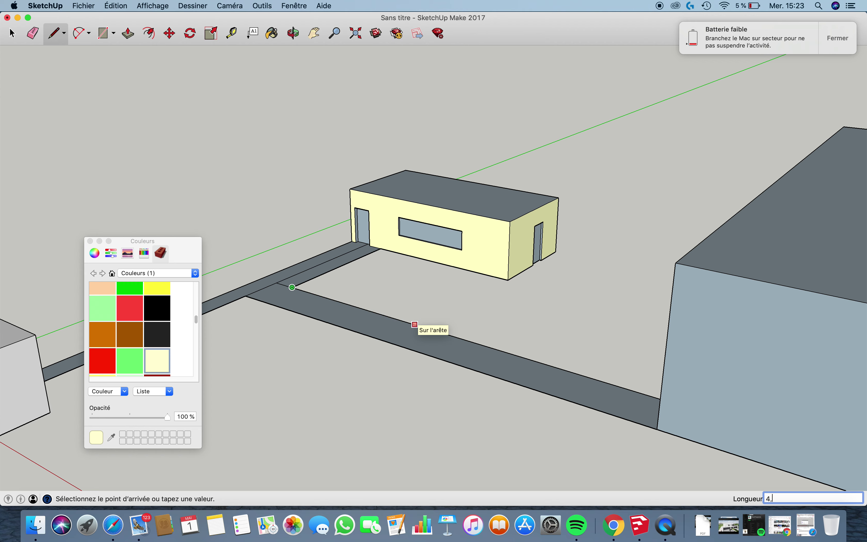
text(777)
key(Escape)
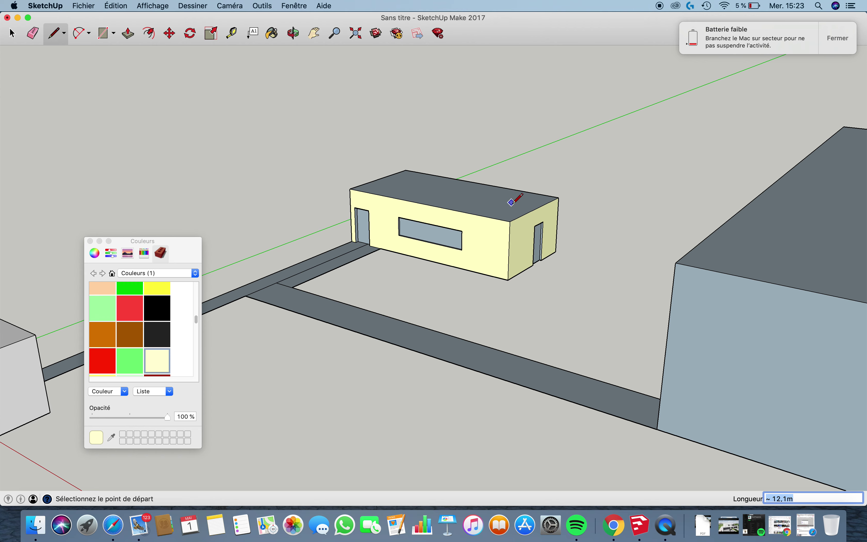
middle_drag(436, 274, 590, 244)
scroll(358, 211, up, 3)
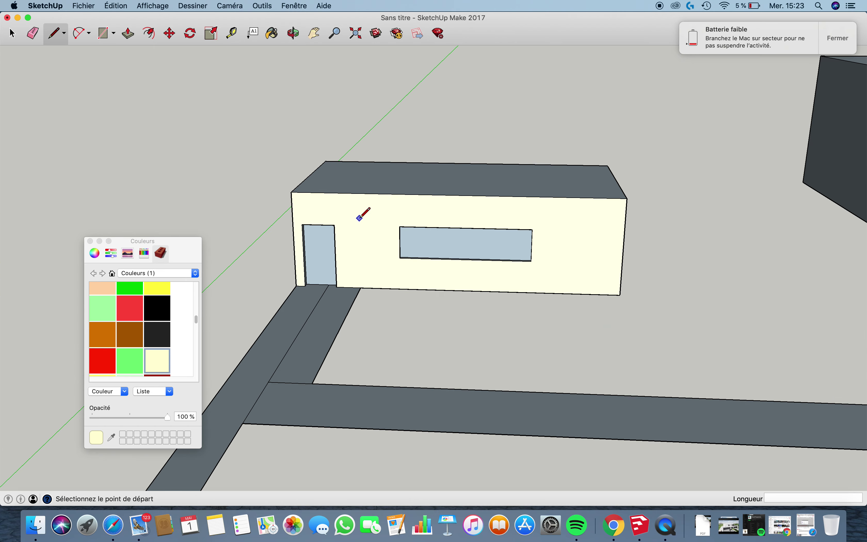
scroll(349, 238, up, 3)
mouse_move(354, 233)
middle_down()
mouse_move(542, 218)
mouse_move(519, 230)
middle_up()
scroll(513, 228, down, 3)
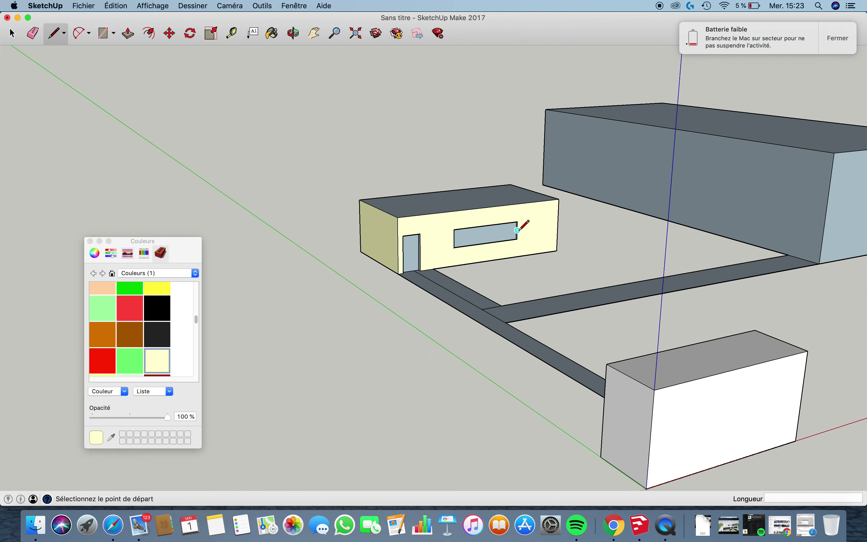